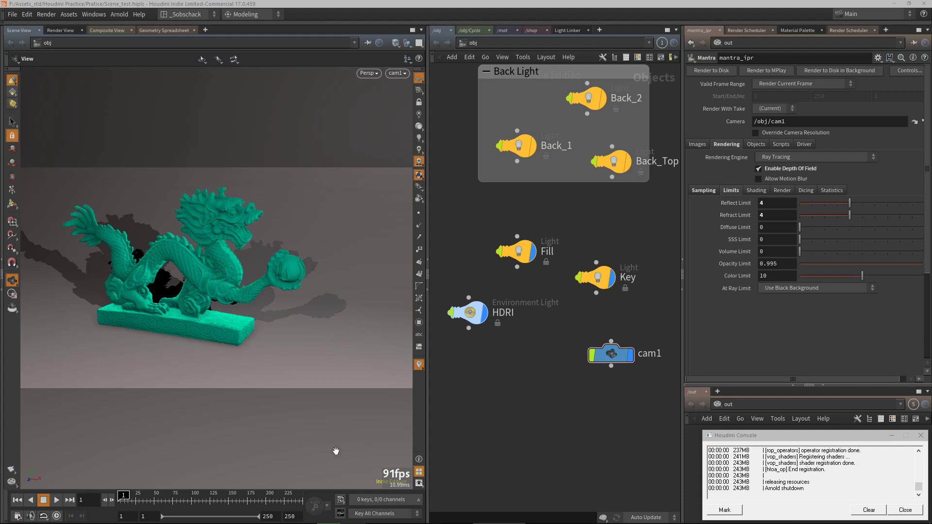
# Close the Houdini Console and nudge cam1 left to sit beneath the Key light in /obj.
pyautogui.click(892, 436)
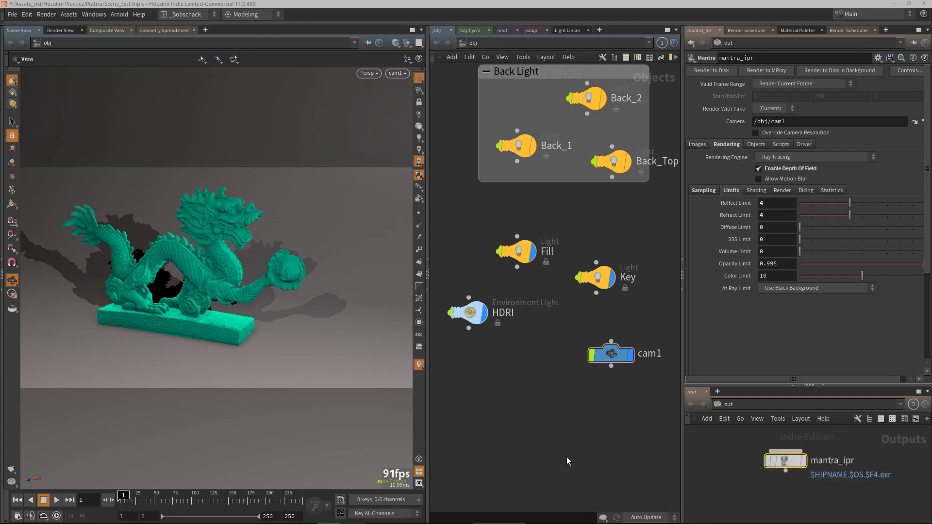
pyautogui.moveTo(566, 456)
pyautogui.mouseDown(button='middle')
pyautogui.moveTo(548, 462)
pyautogui.moveTo(595, 458)
pyautogui.moveTo(612, 442)
pyautogui.moveTo(536, 430)
pyautogui.moveTo(561, 434)
pyautogui.mouseUp(button='middle')
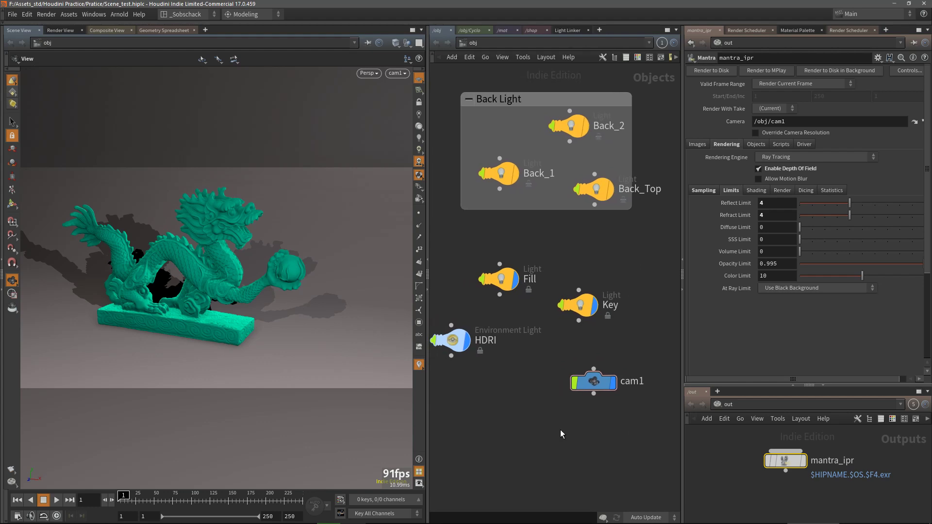
pyautogui.moveTo(560, 429); pyautogui.dragTo(565, 444, button='middle')
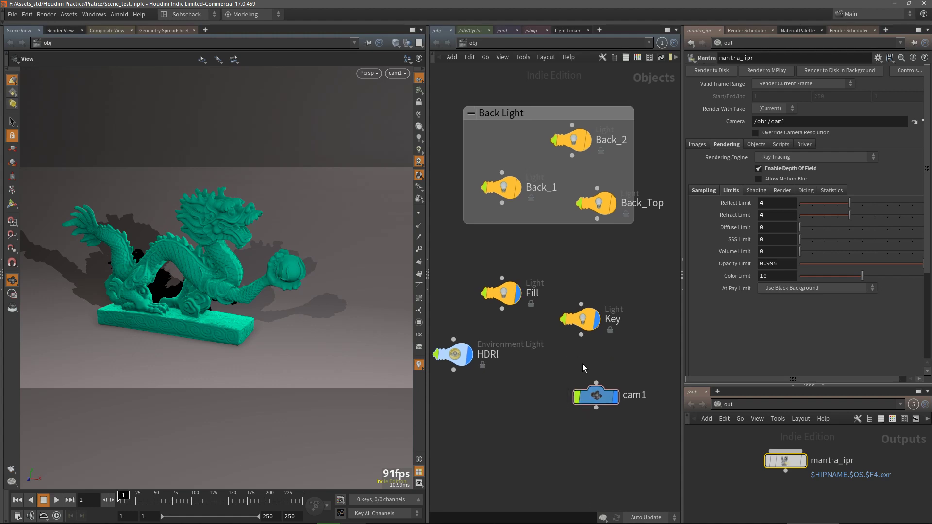
pyautogui.moveTo(600, 399); pyautogui.dragTo(585, 399)
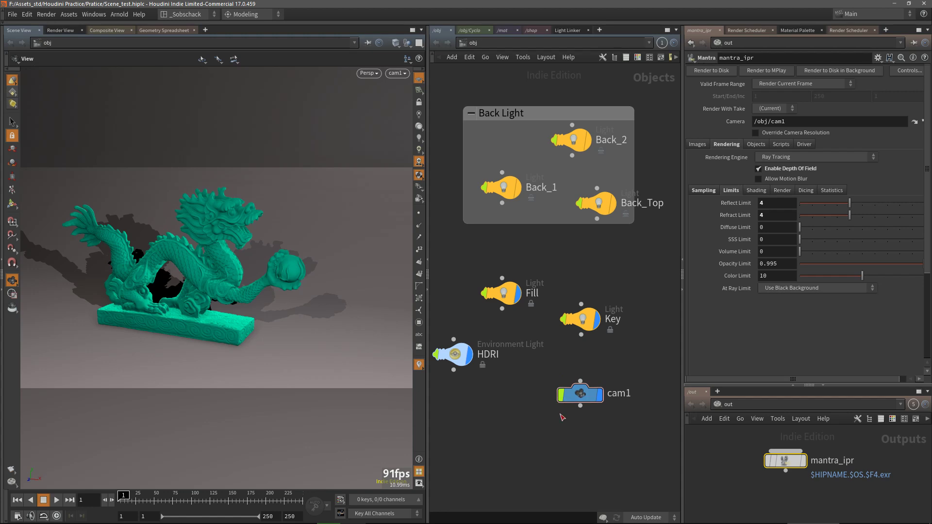
pyautogui.moveTo(543, 401); pyautogui.dragTo(549, 401, button='middle')
pyautogui.moveTo(617, 439); pyautogui.dragTo(619, 424, button='middle')
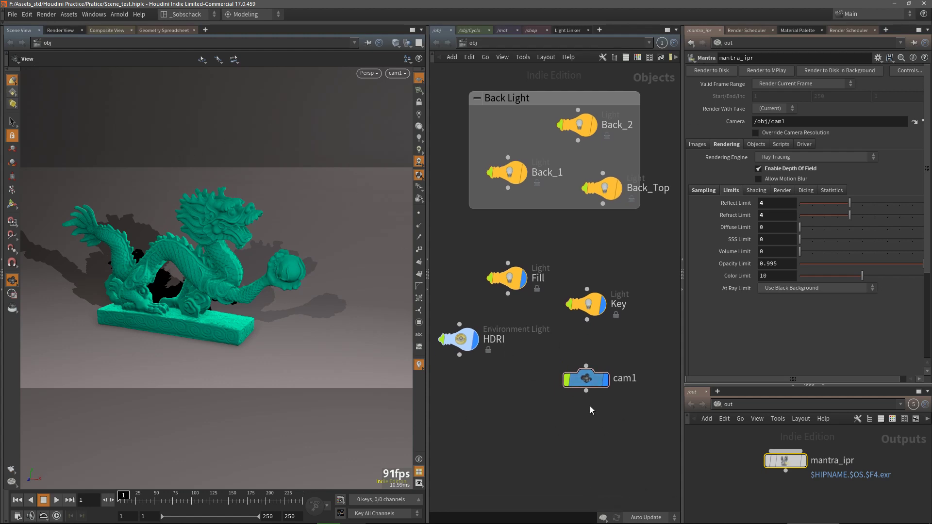
# Set cam1's resolution to the HDTV 2160 (4K) preset, 3840×2160, after first entering 980.
pyautogui.click(571, 377)
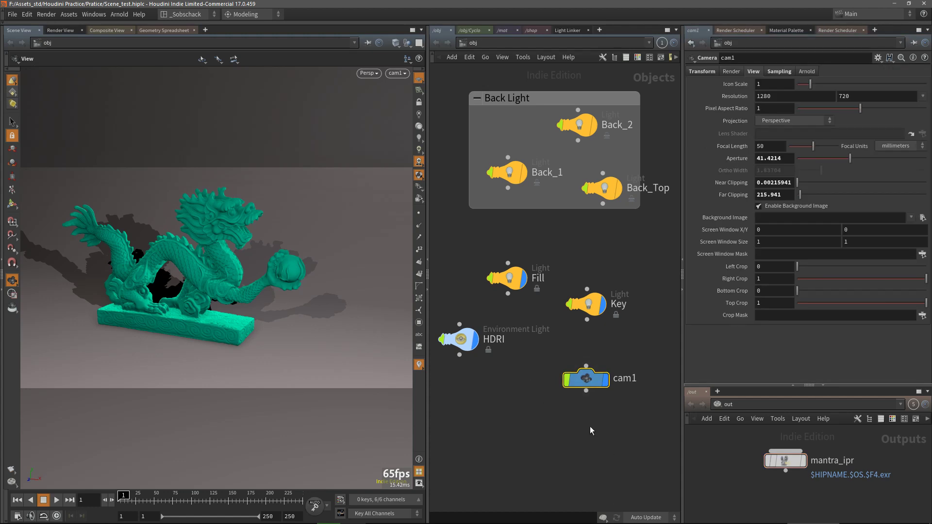
pyautogui.moveTo(590, 431); pyautogui.dragTo(569, 426, button='middle')
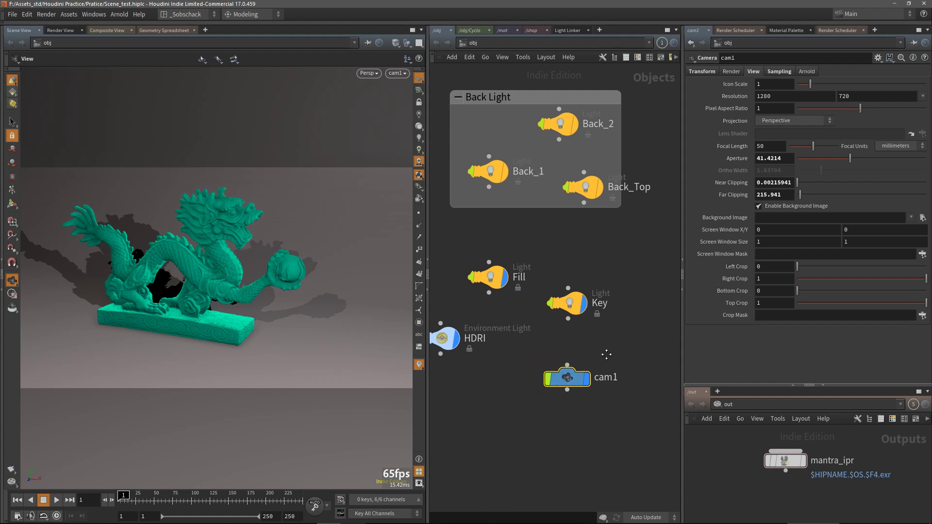
pyautogui.moveTo(603, 361); pyautogui.dragTo(587, 346, button='middle')
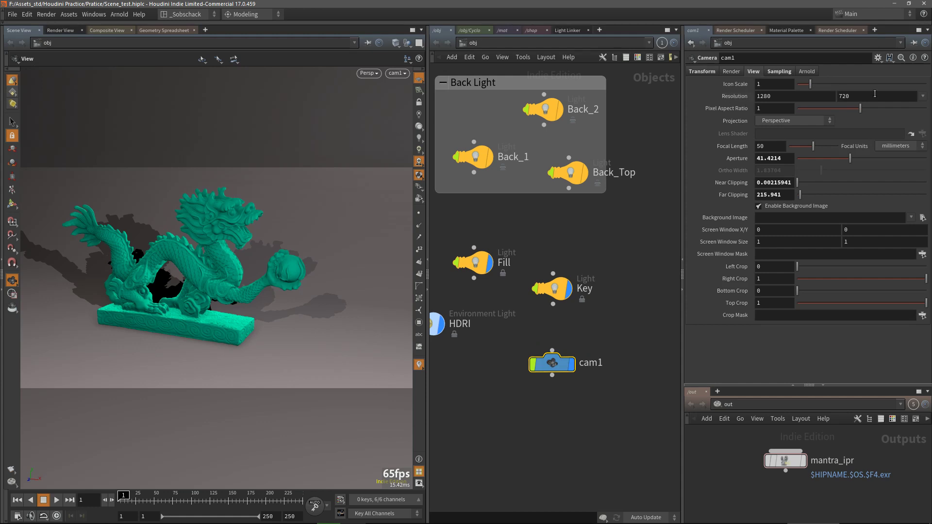
pyautogui.moveTo(785, 92); pyautogui.dragTo(717, 101)
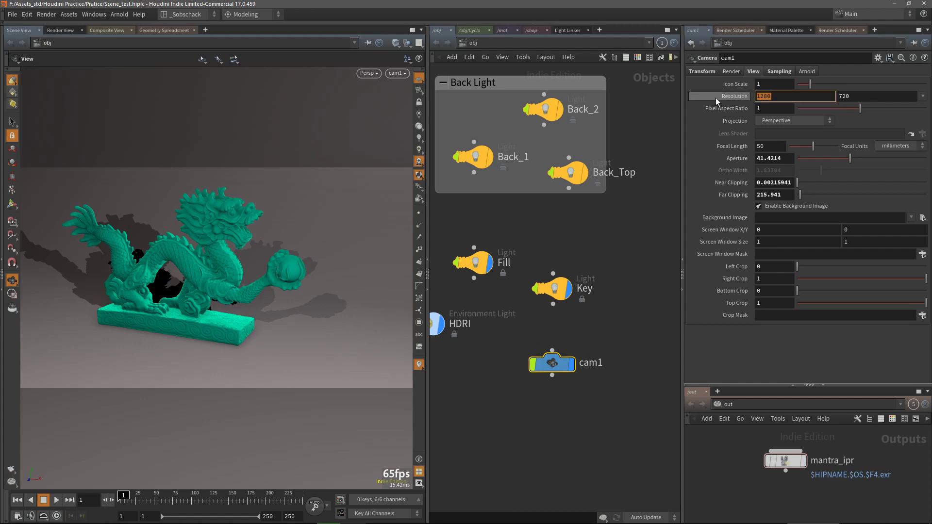
pyautogui.write('98')
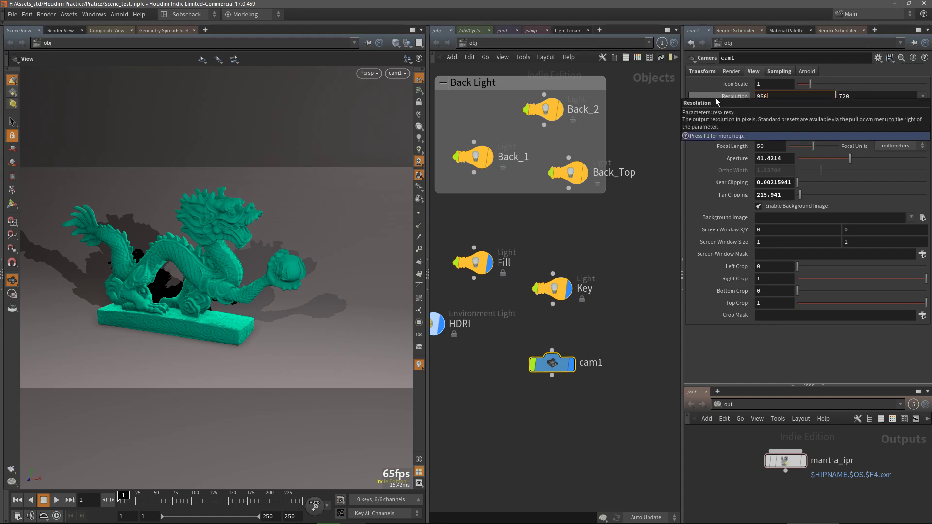
pyautogui.press('Return')
pyautogui.click(923, 96)
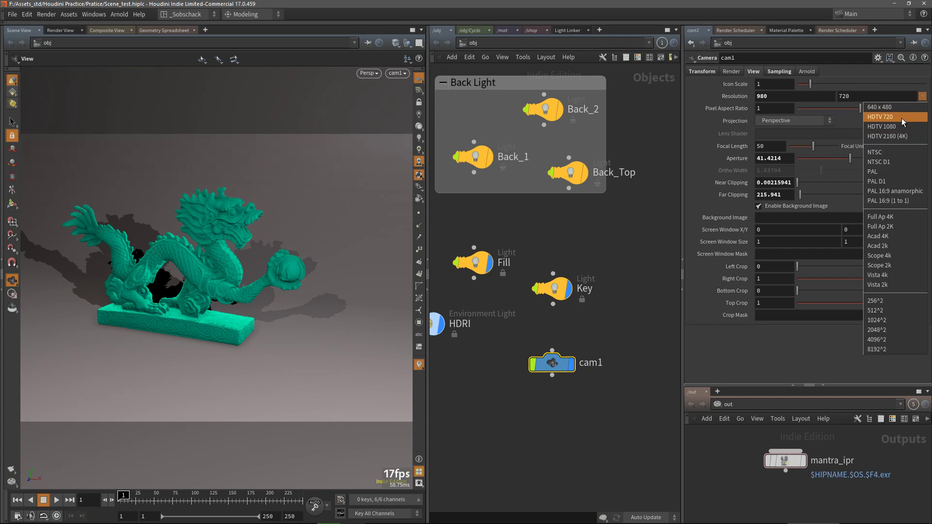
pyautogui.click(902, 136)
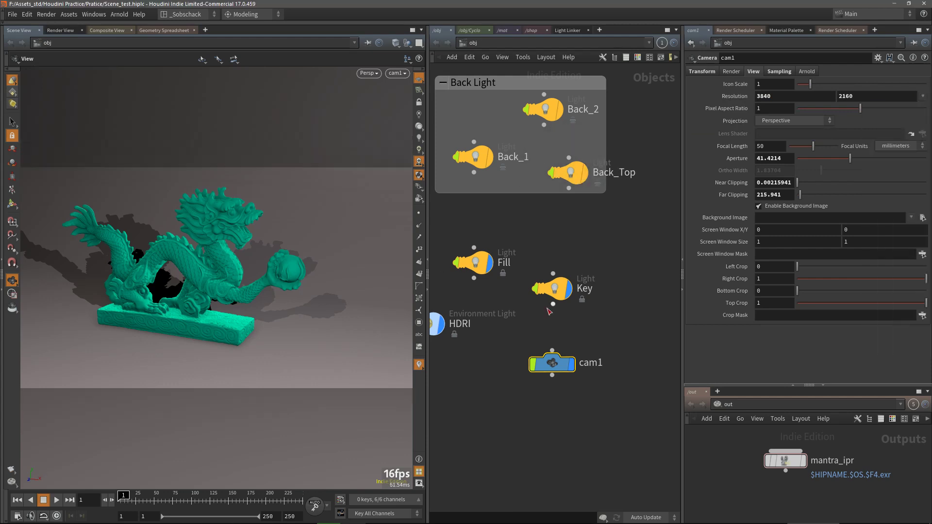
# Pan the network and select the mantra_ipr render node to show its settings.
pyautogui.moveTo(571, 327); pyautogui.dragTo(559, 301, button='middle')
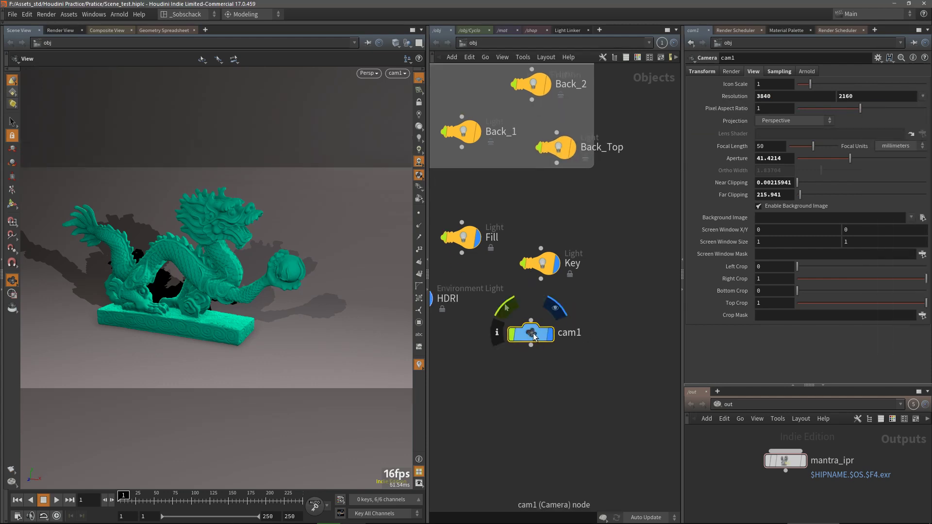
pyautogui.moveTo(472, 324); pyautogui.dragTo(501, 310, button='middle')
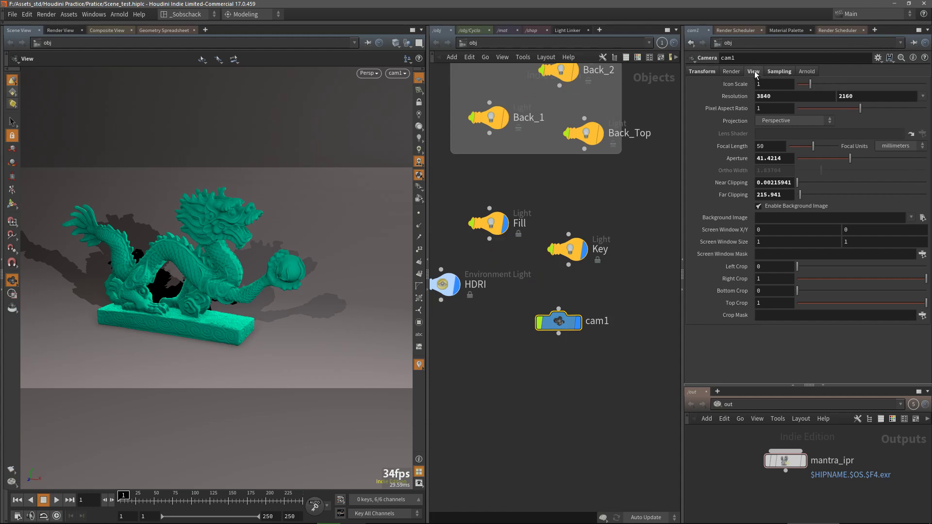
pyautogui.click(785, 460)
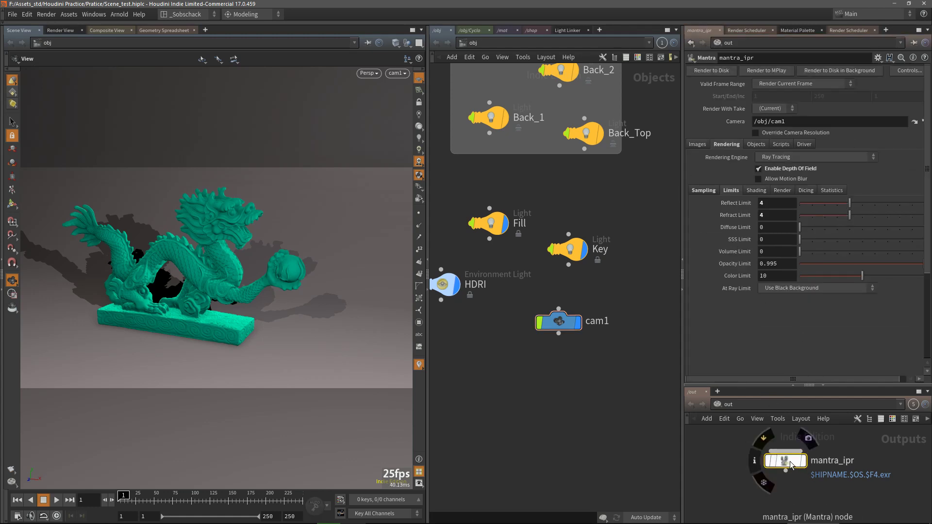
# On mantra_ipr's Images tab, enable Override Camera Resolution with User Specified Resolution 1280×720.
pyautogui.moveTo(792, 464); pyautogui.dragTo(784, 472)
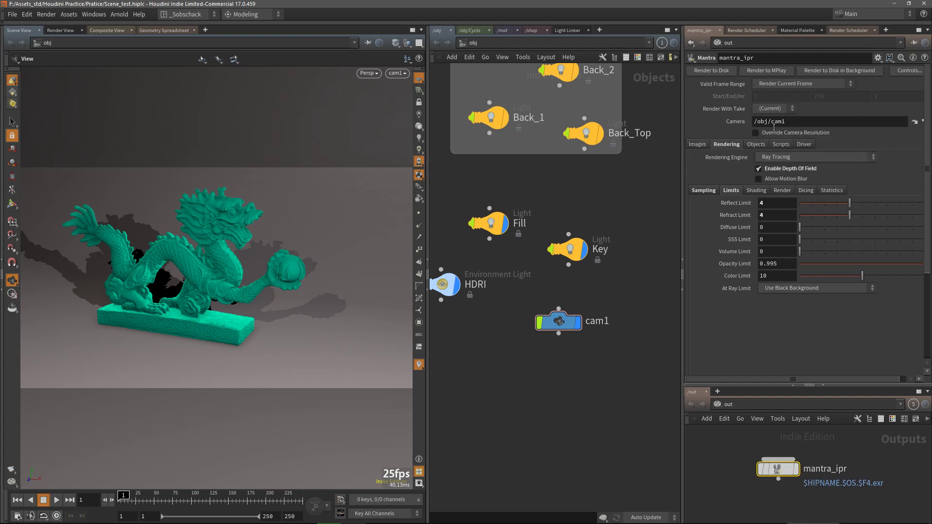
pyautogui.click(697, 144)
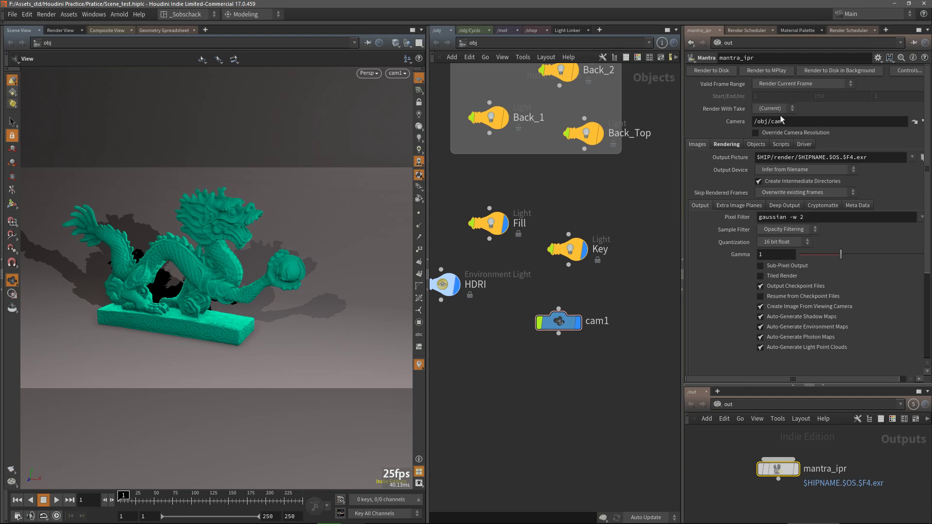
pyautogui.click(761, 134)
pyautogui.click(803, 146)
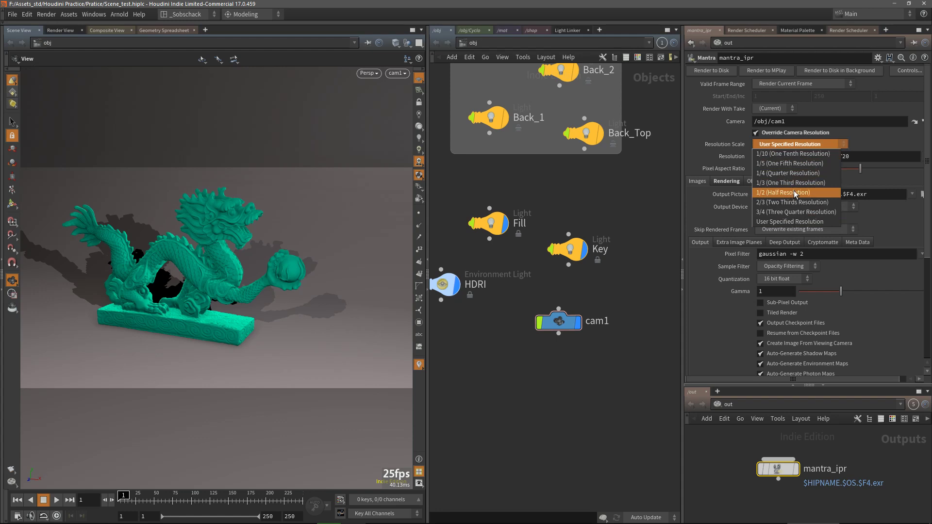
pyautogui.click(794, 192)
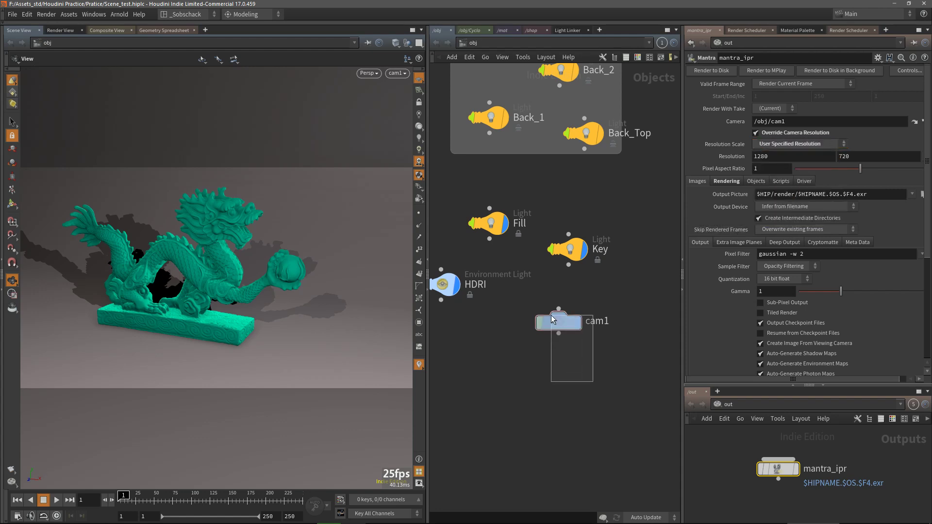
pyautogui.moveTo(559, 322); pyautogui.dragTo(547, 317)
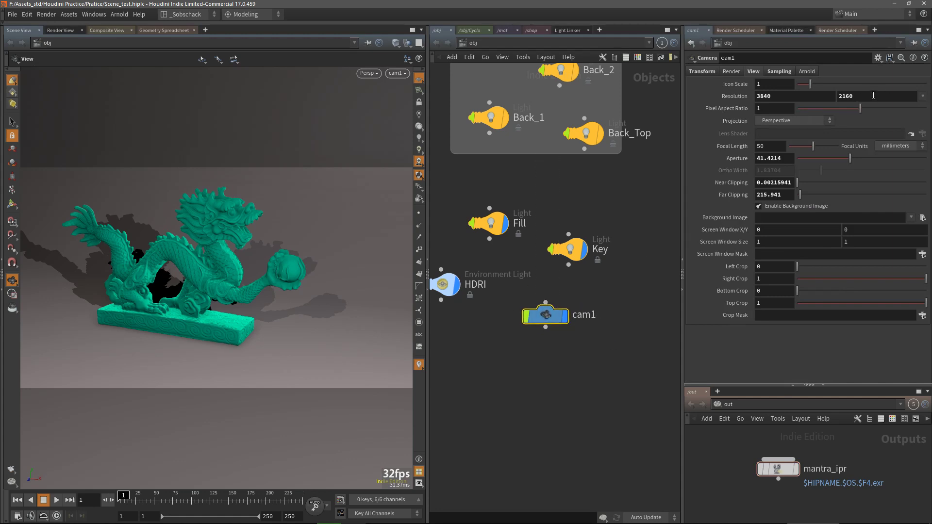
# Reselect mantra_ipr and change its Resolution Scale to 1/4 (Quarter Resolution).
pyautogui.moveTo(546, 316); pyautogui.dragTo(545, 313)
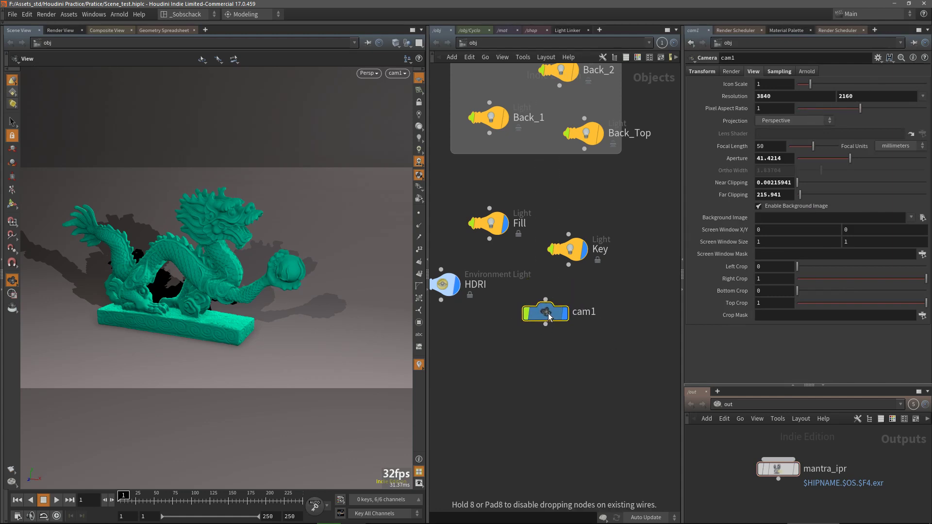
pyautogui.click(778, 469)
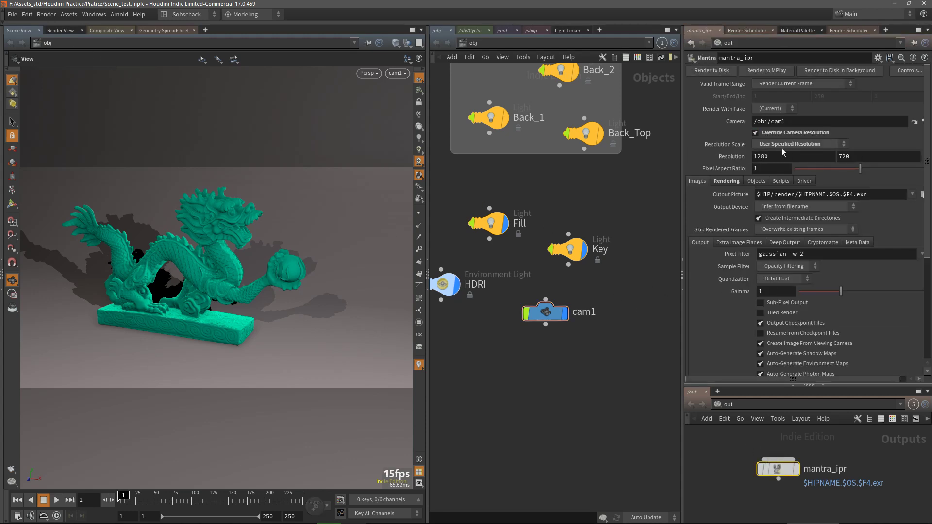
pyautogui.click(798, 145)
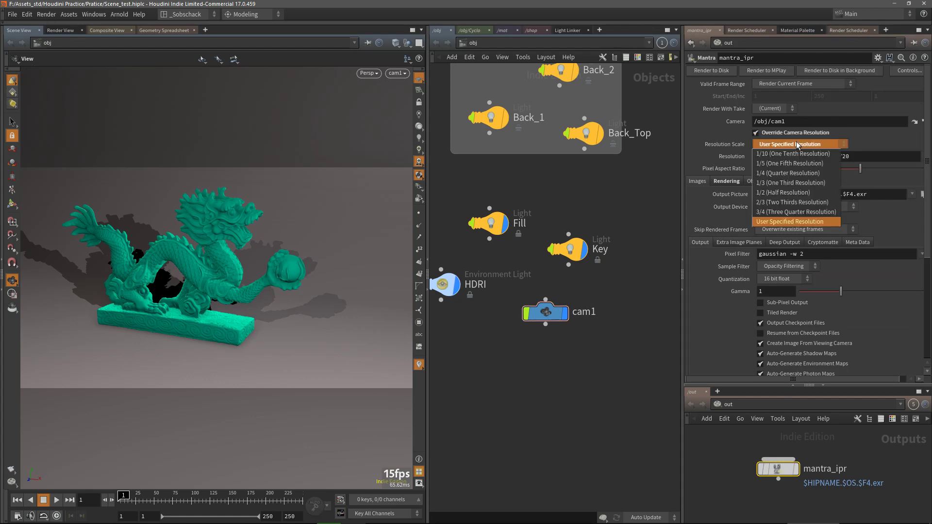
pyautogui.click(794, 173)
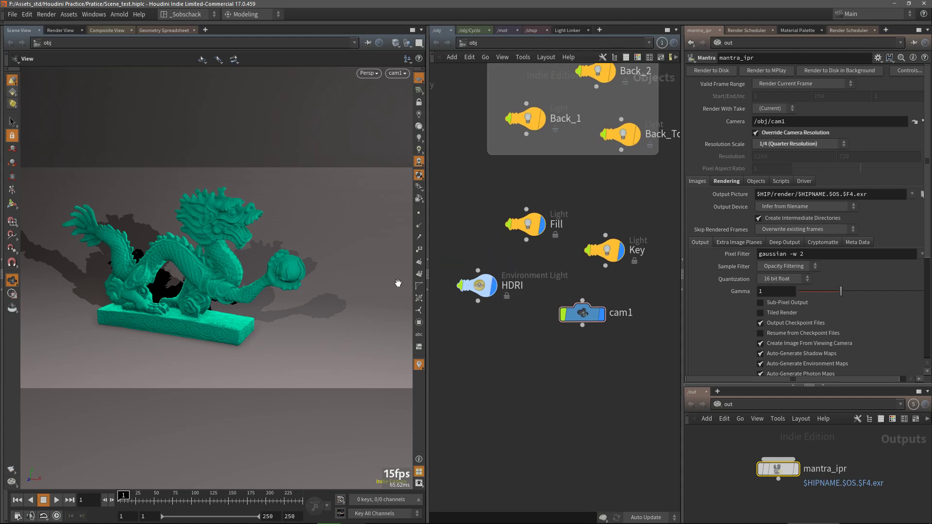
# Switch the left pane to Render View to show the live jade dragon render.
pyautogui.click(60, 30)
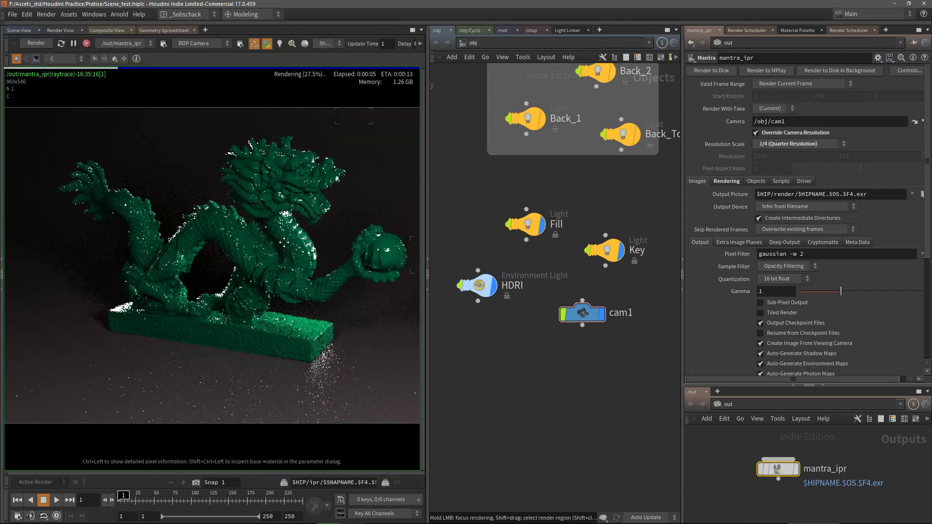
pyautogui.scroll(-2, 272, 238)
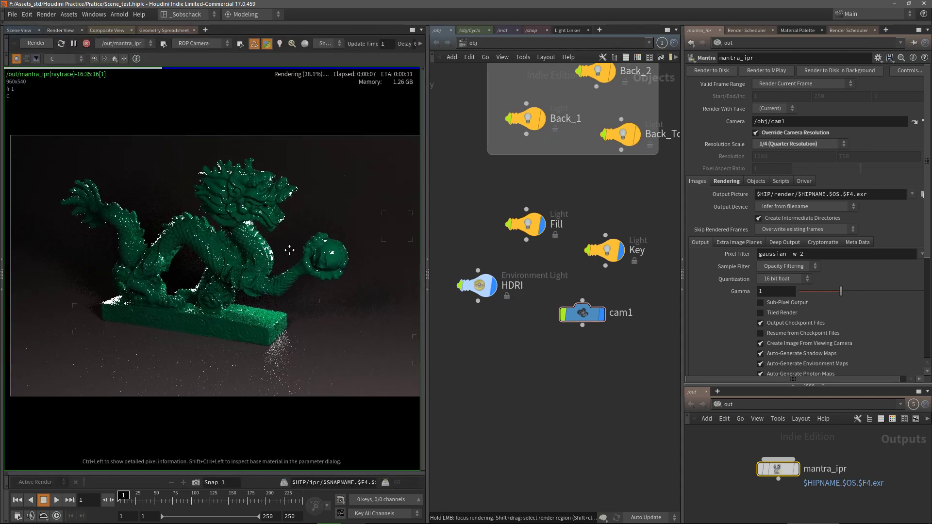
pyautogui.scroll(2, 268, 237)
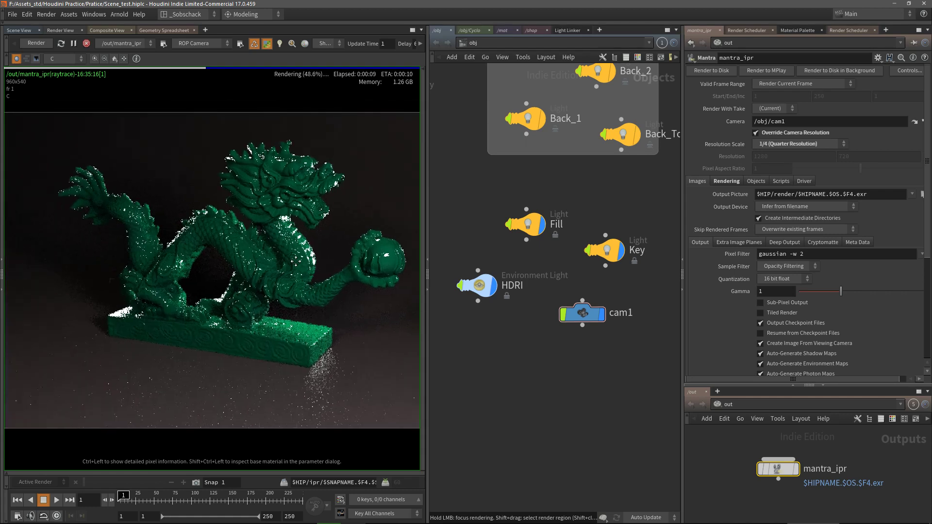
pyautogui.scroll(3, 234, 249)
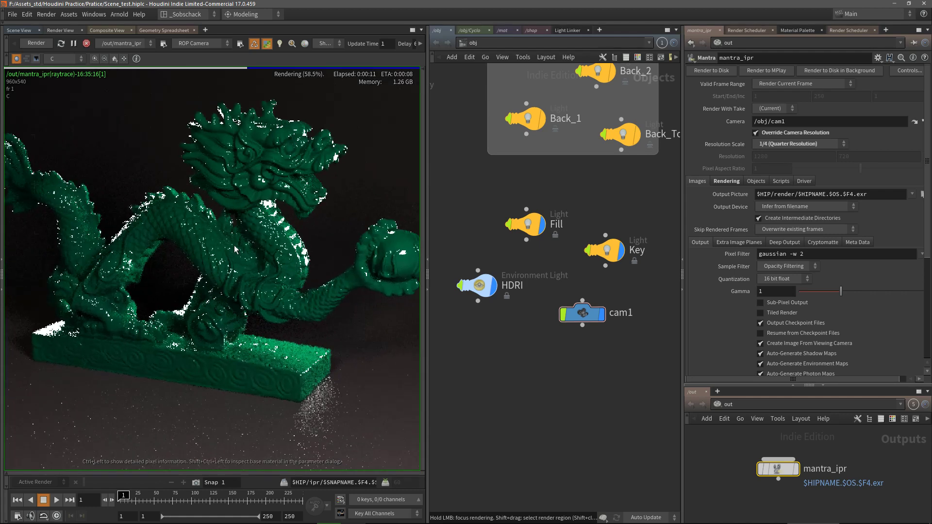
pyautogui.scroll(-2, 214, 233)
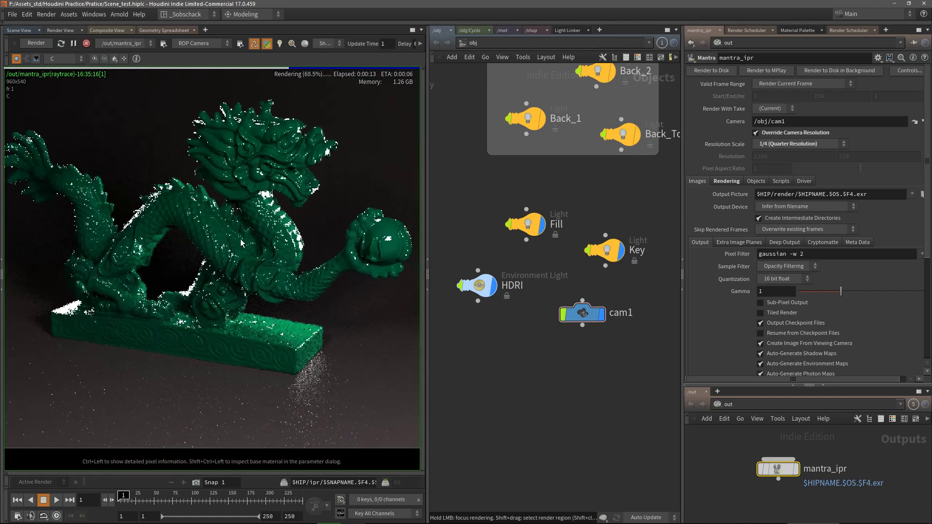
# Toggle the View Bar off and back on, then fit the render image to the viewer.
pyautogui.rightClick(208, 228)
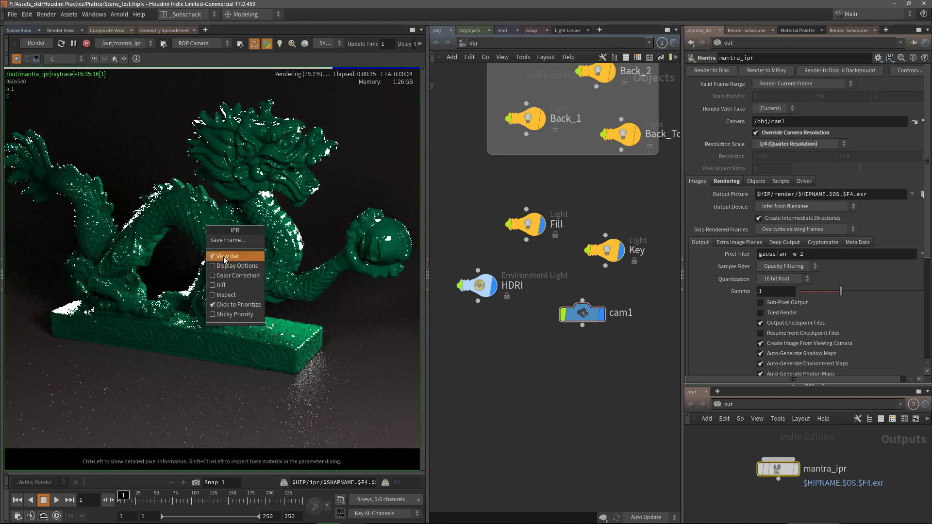
pyautogui.rightClick(243, 231)
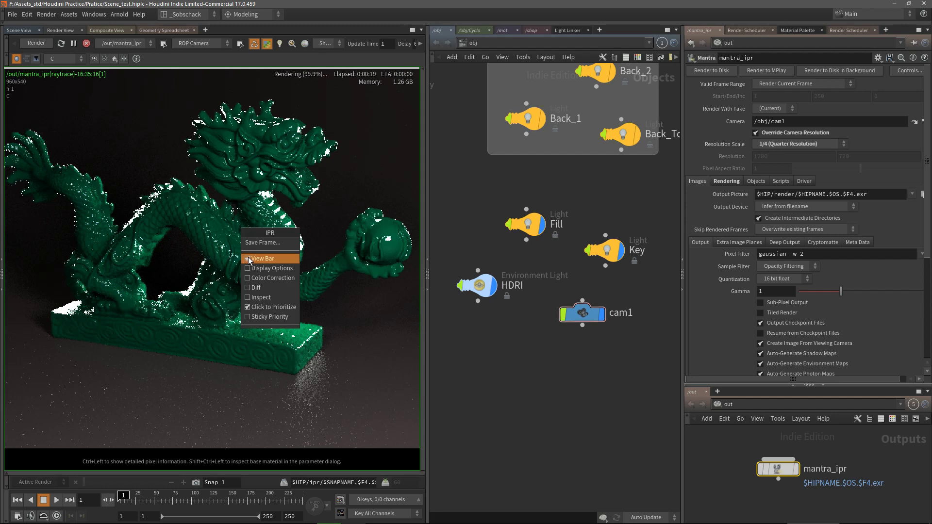
pyautogui.click(250, 260)
pyautogui.rightClick(237, 236)
pyautogui.click(236, 244)
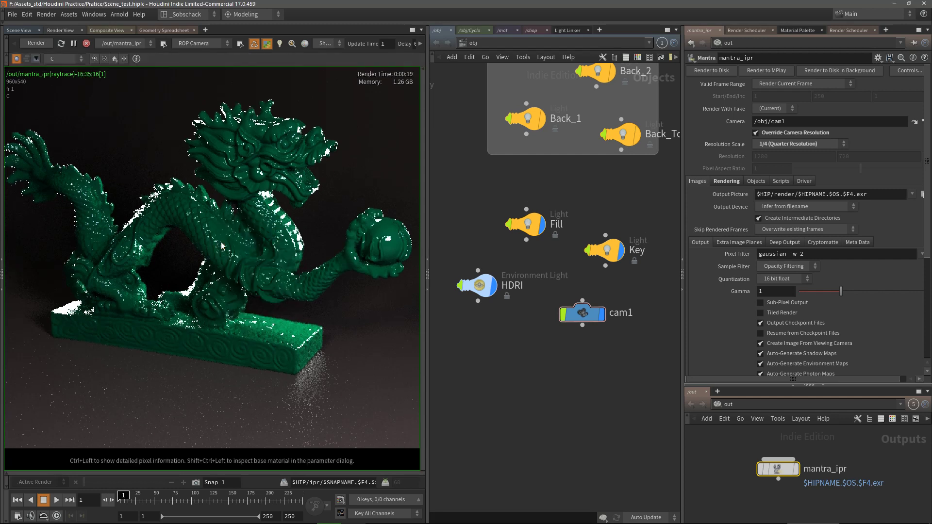
pyautogui.click(124, 60)
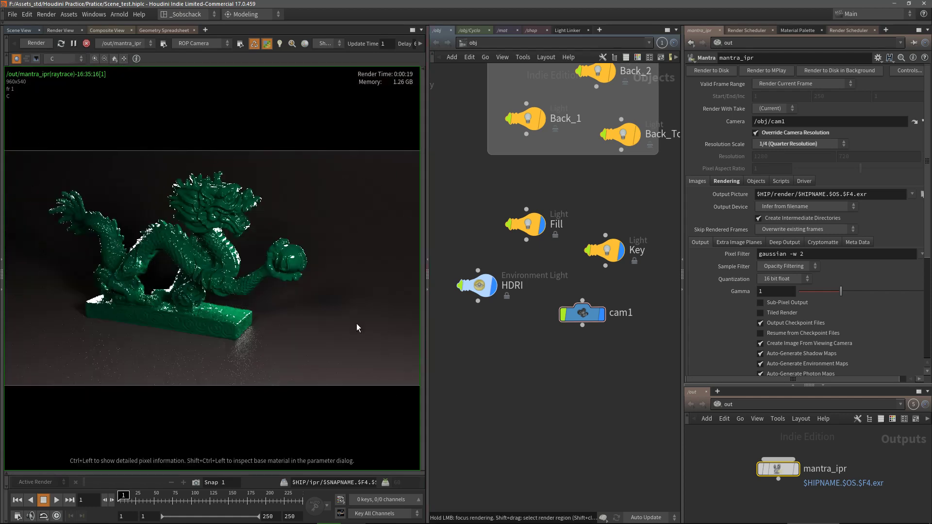
pyautogui.click(115, 58)
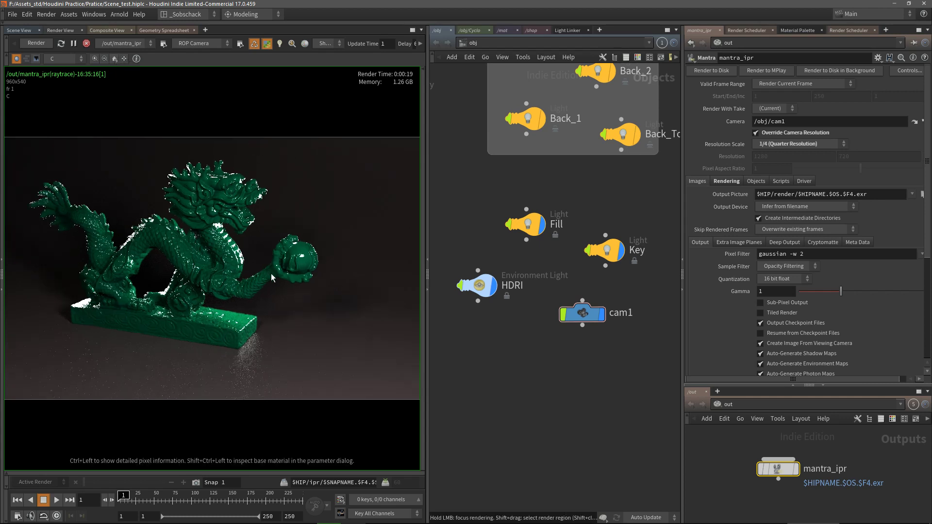
pyautogui.click(799, 146)
# Re-enable Override Camera Resolution at 1/4 (Quarter Resolution) and select the Key light node.
pyautogui.click(822, 139)
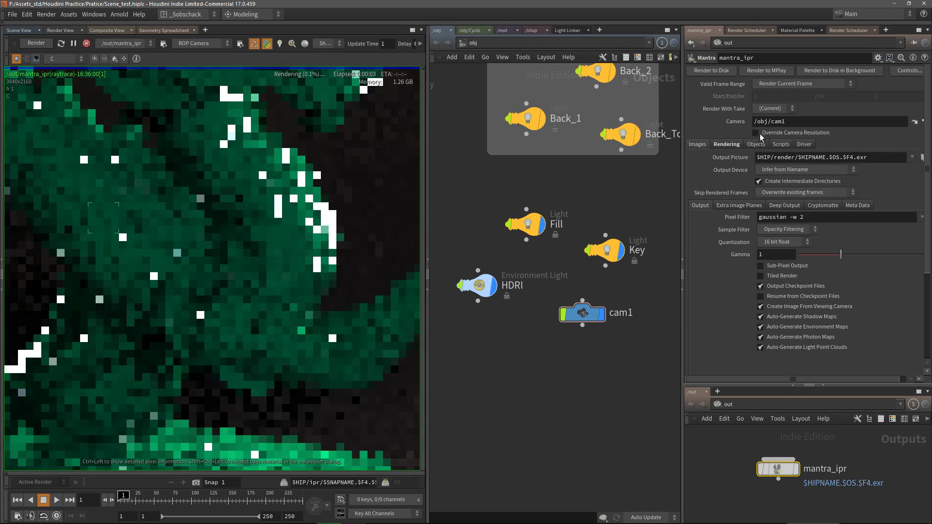
pyautogui.click(806, 132)
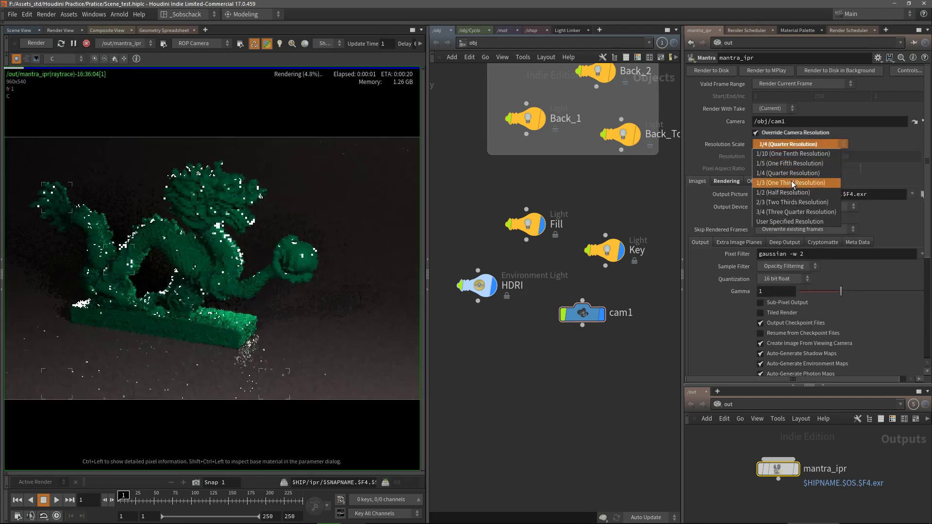
pyautogui.click(793, 177)
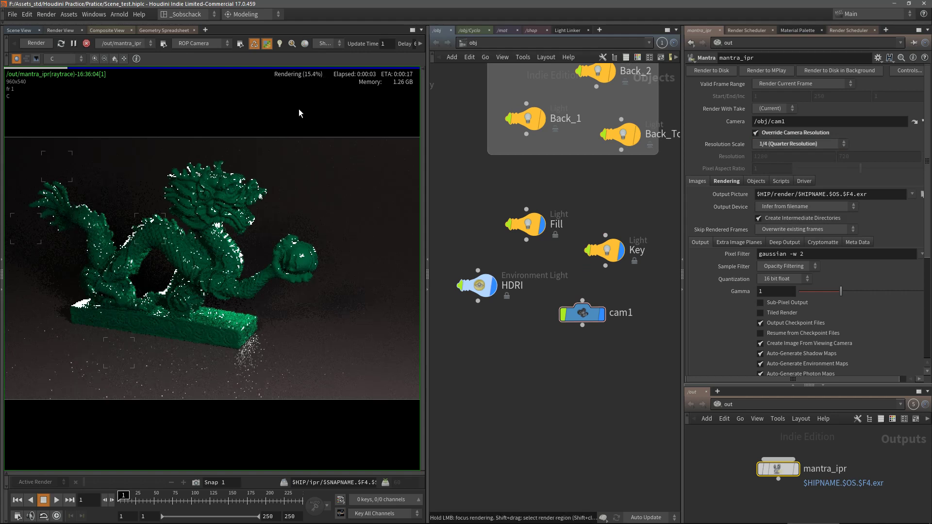
pyautogui.moveTo(617, 219); pyautogui.dragTo(578, 274, button='middle')
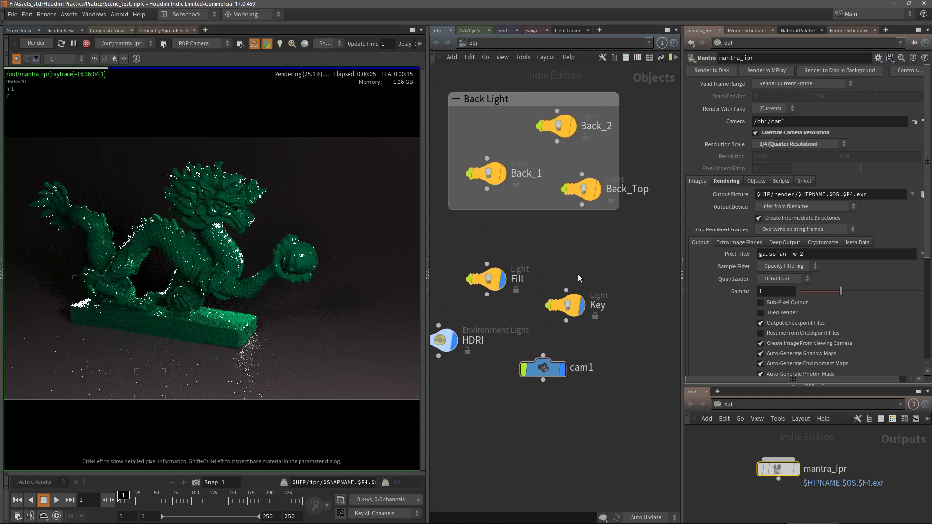
pyautogui.click(576, 315)
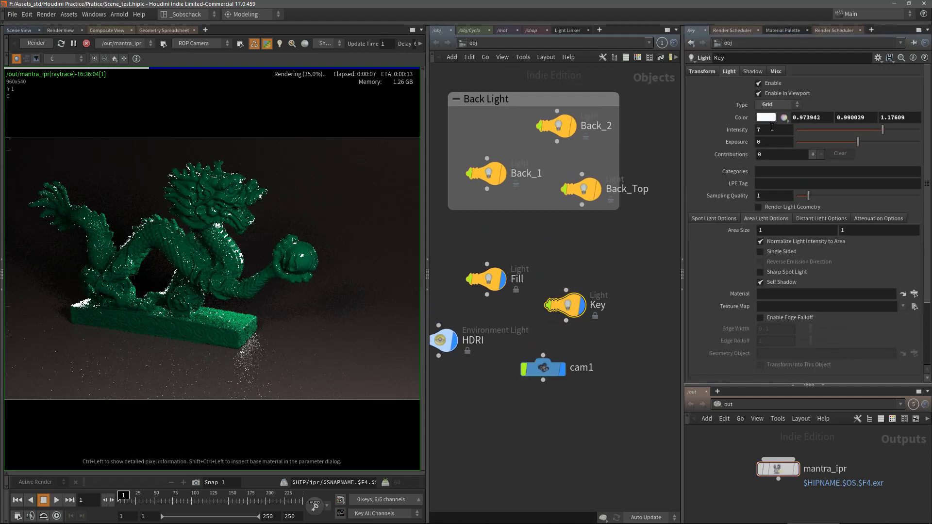
# Try a Key light intensity of 5, then slide it up to 8.5 and pause the render.
pyautogui.moveTo(884, 130)
pyautogui.mouseDown()
pyautogui.moveTo(871, 132)
pyautogui.moveTo(909, 130)
pyautogui.mouseUp()
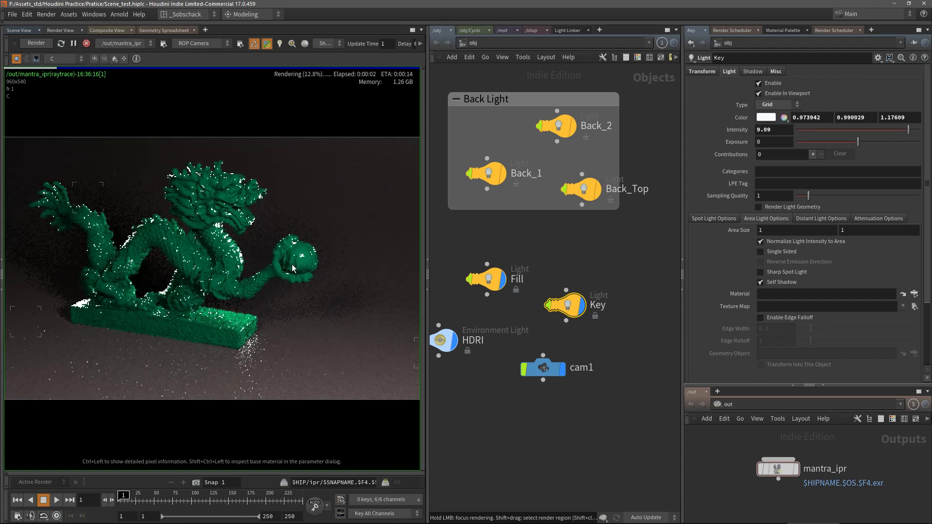
pyautogui.moveTo(586, 260); pyautogui.dragTo(596, 243, button='middle')
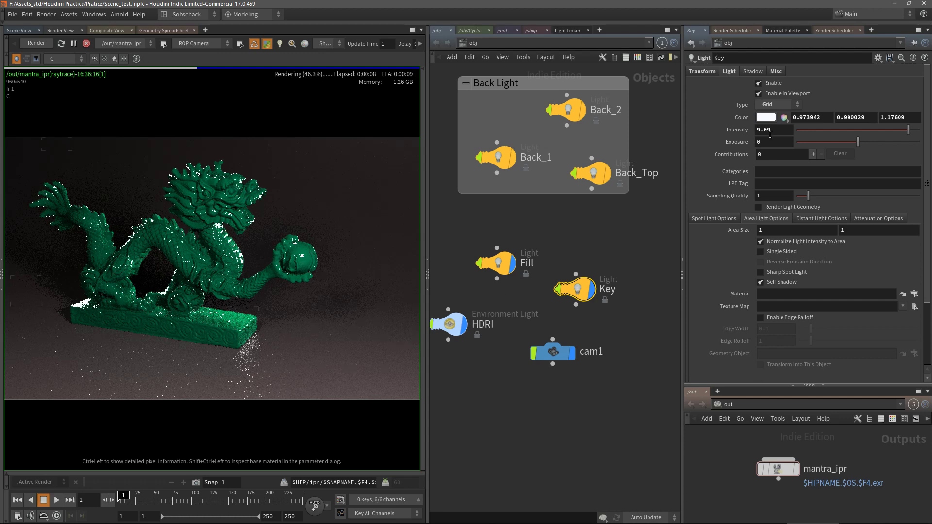
pyautogui.press('Return')
pyautogui.write('5')
pyautogui.press('Return')
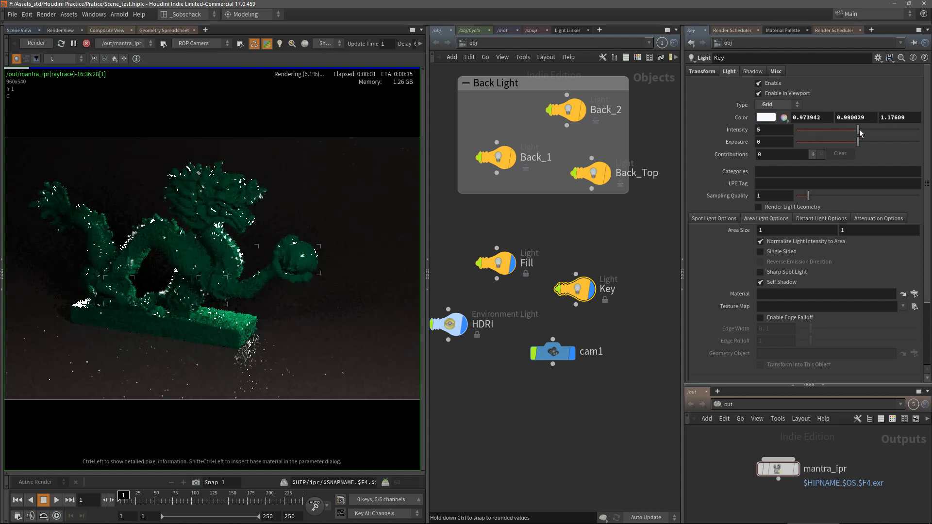
pyautogui.moveTo(859, 129); pyautogui.dragTo(888, 131)
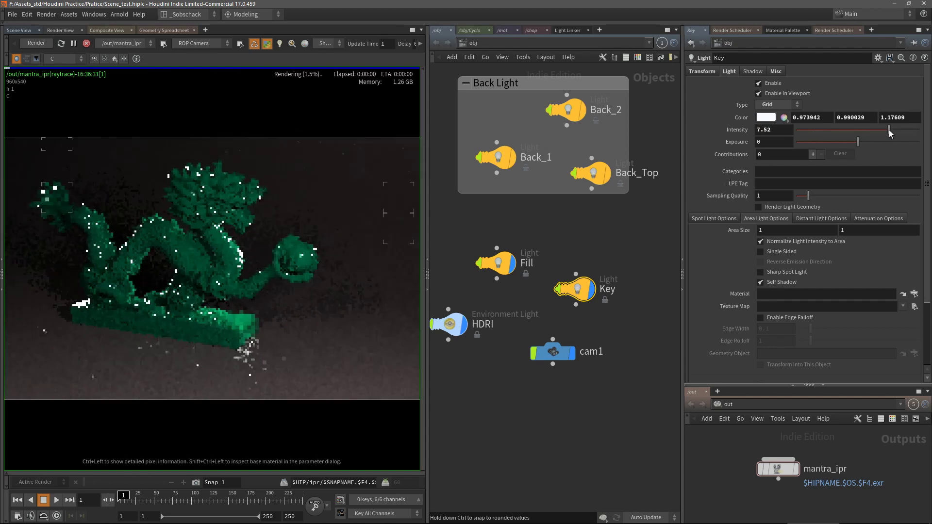
pyautogui.moveTo(890, 129); pyautogui.dragTo(902, 131)
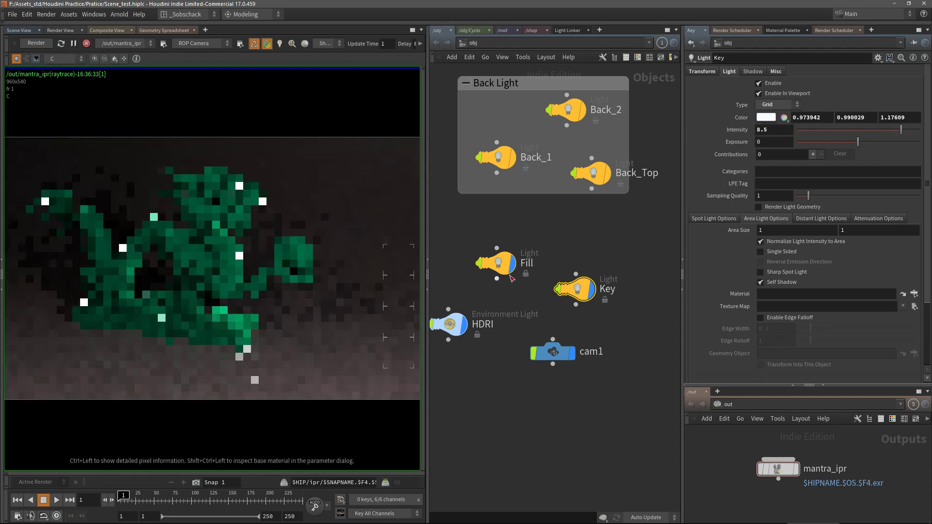
pyautogui.moveTo(534, 218); pyautogui.dragTo(545, 212, button='middle')
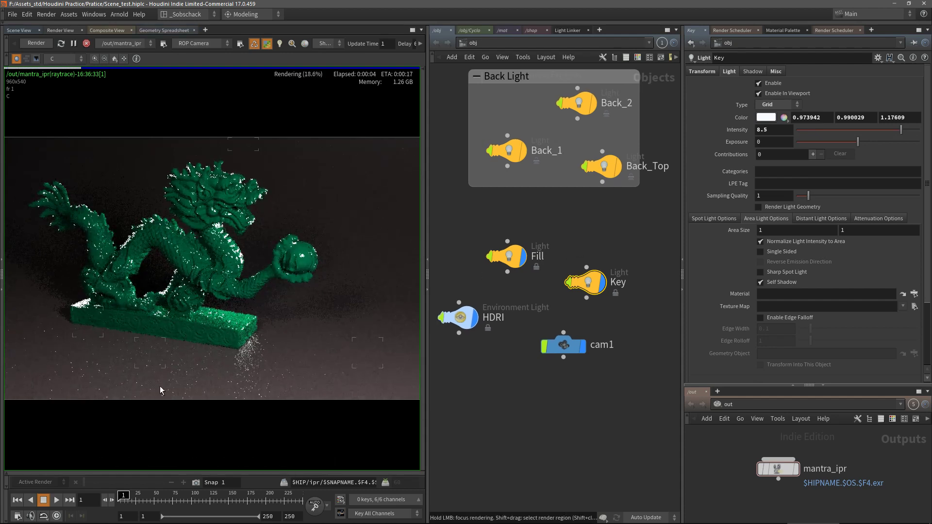
pyautogui.click(74, 43)
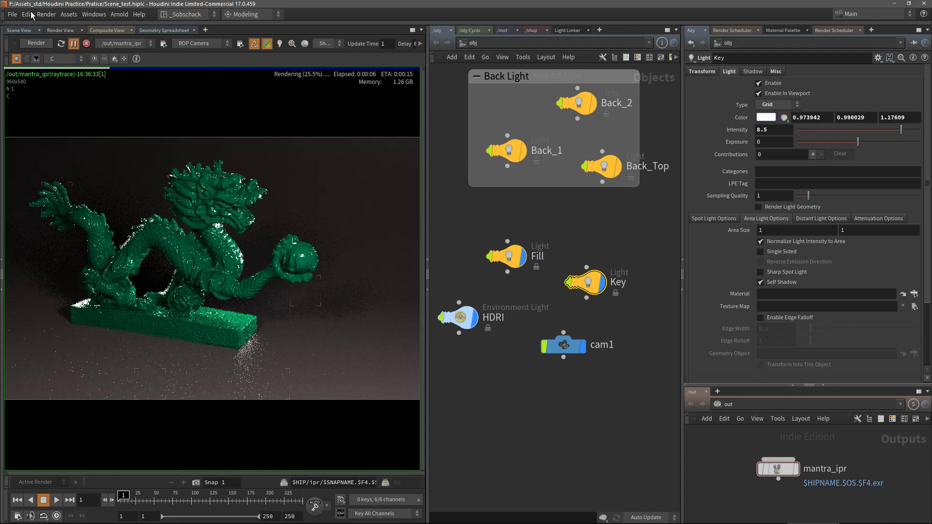
# Open a new floating pane and set its type to Render View.
pyautogui.click(94, 14)
pyautogui.click(150, 31)
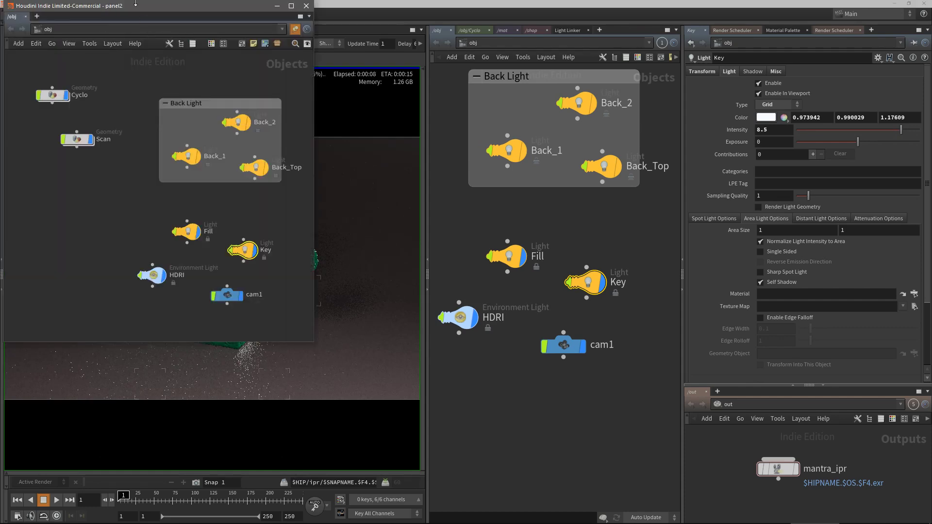
pyautogui.moveTo(136, 3); pyautogui.dragTo(357, 62)
pyautogui.click(247, 76)
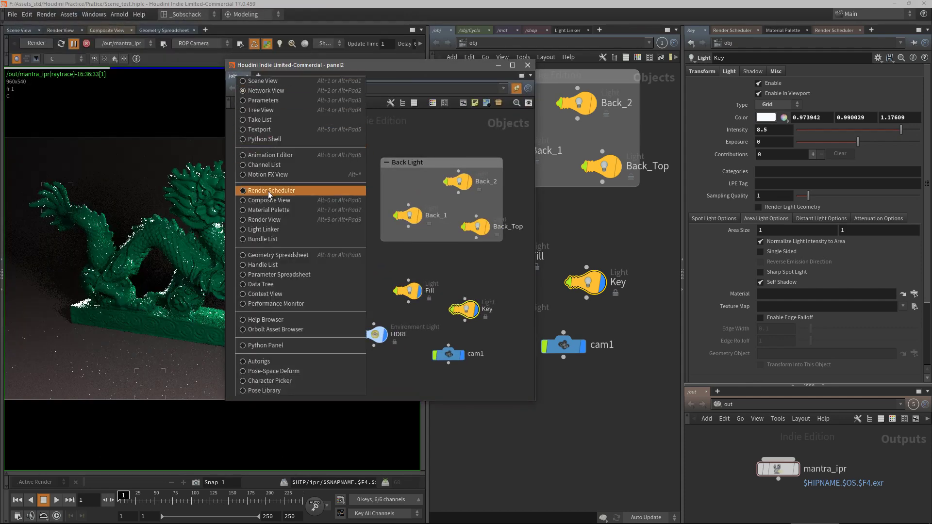
pyautogui.click(281, 191)
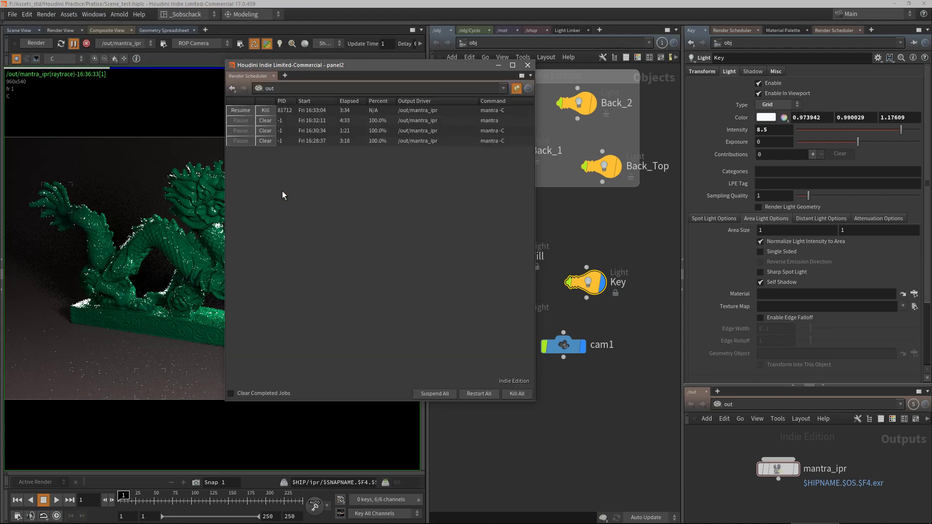
pyautogui.click(240, 78)
pyautogui.click(267, 221)
# Start an interactive render of the dragon, move the floating window aside, and open mantra_ipr's settings.
pyautogui.click(260, 88)
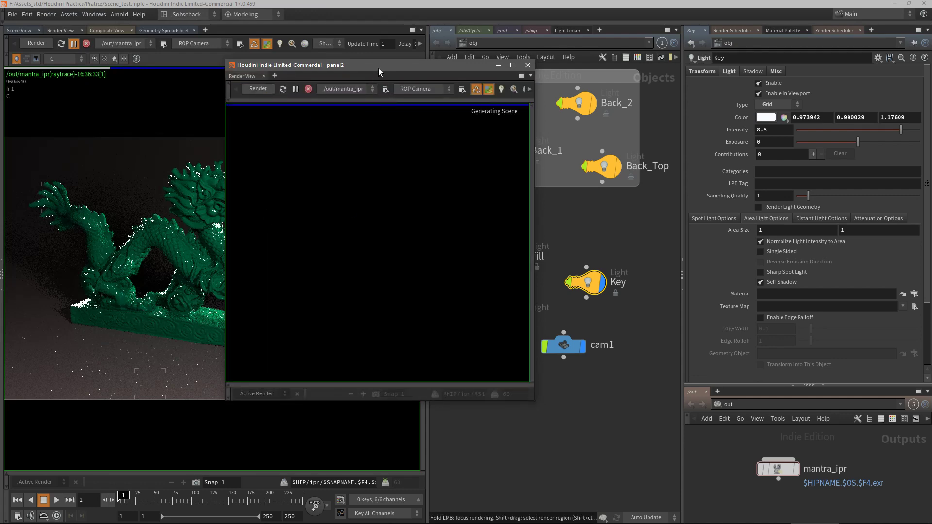
pyautogui.moveTo(273, 66); pyautogui.dragTo(164, 82)
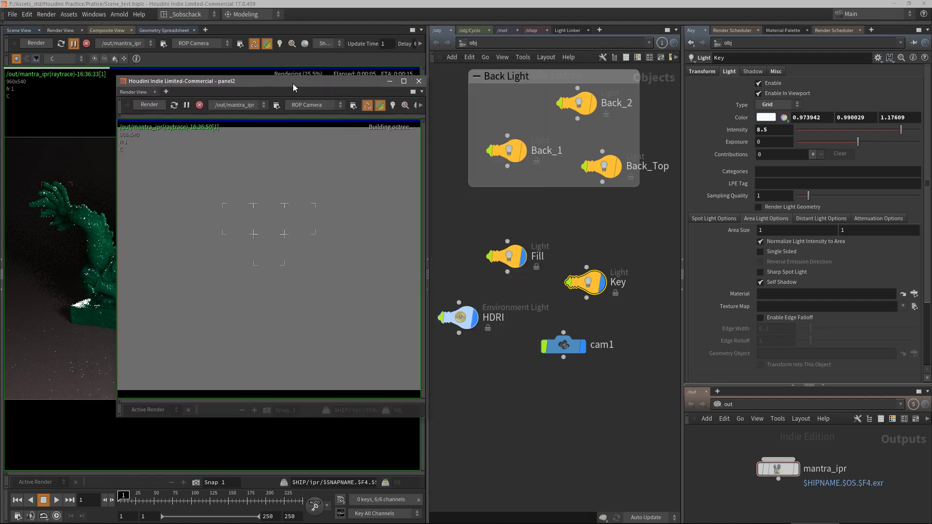
pyautogui.moveTo(293, 84); pyautogui.dragTo(259, 85)
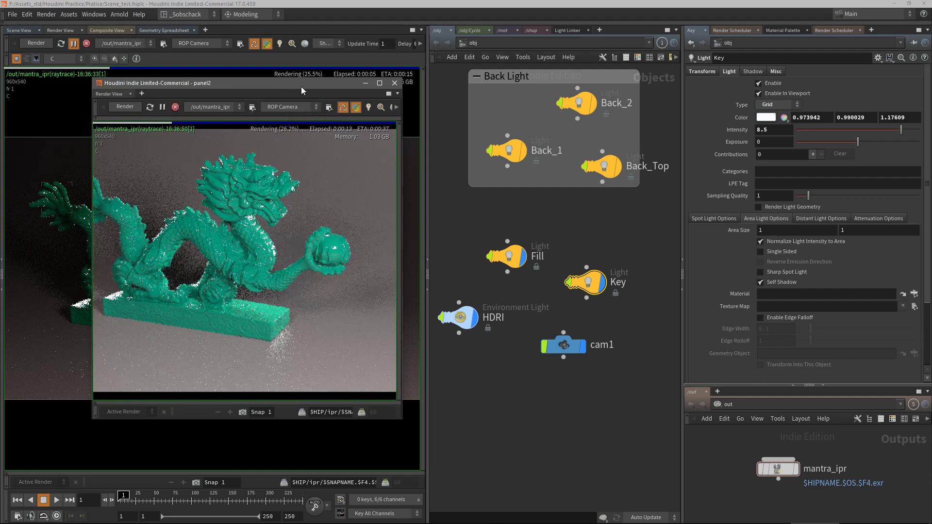
pyautogui.moveTo(301, 87)
pyautogui.mouseDown()
pyautogui.moveTo(399, 80)
pyautogui.moveTo(246, 78)
pyautogui.moveTo(1, 54)
pyautogui.moveTo(286, 63)
pyautogui.mouseUp()
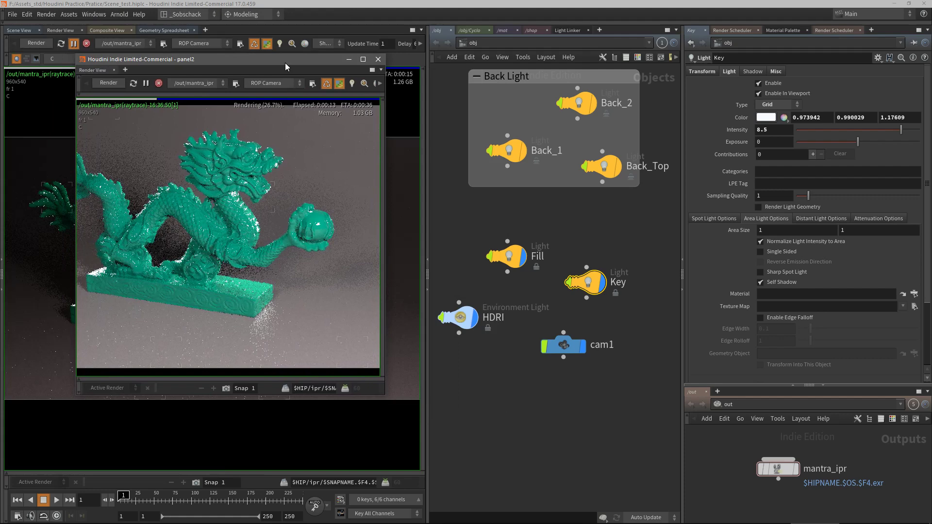
pyautogui.click(240, 83)
# Leave Override Camera Resolution off on mantra_ipr, close its window, and open cam1's settings.
pyautogui.moveTo(359, 47); pyautogui.dragTo(345, 34)
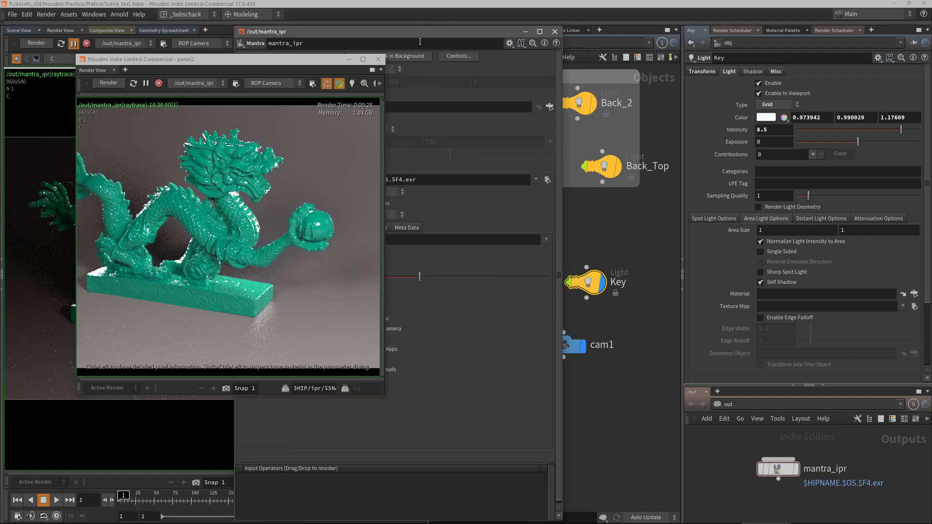
pyautogui.moveTo(420, 41); pyautogui.dragTo(583, 39)
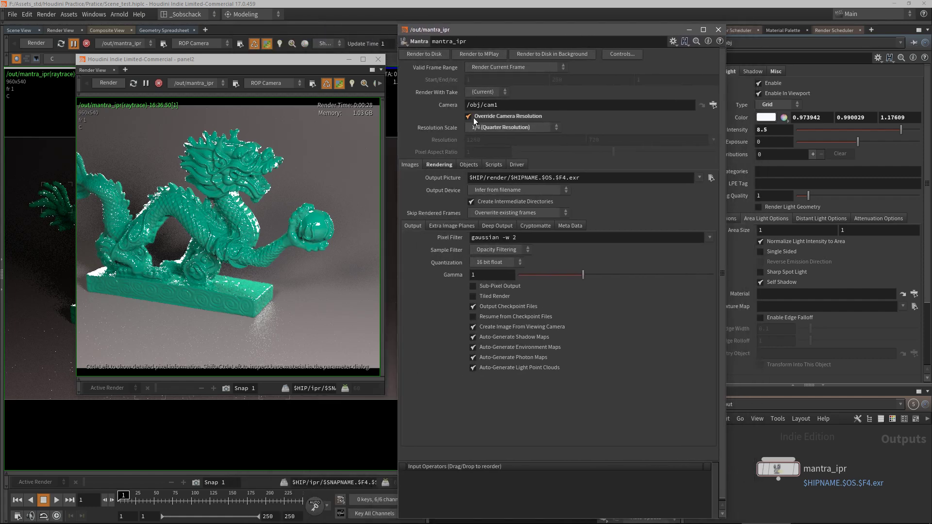
pyautogui.click(473, 117)
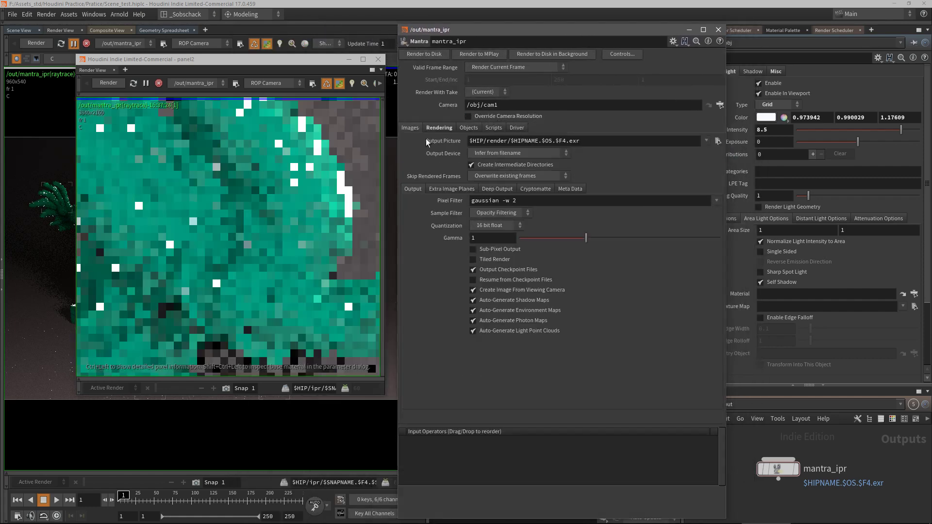
pyautogui.click(478, 116)
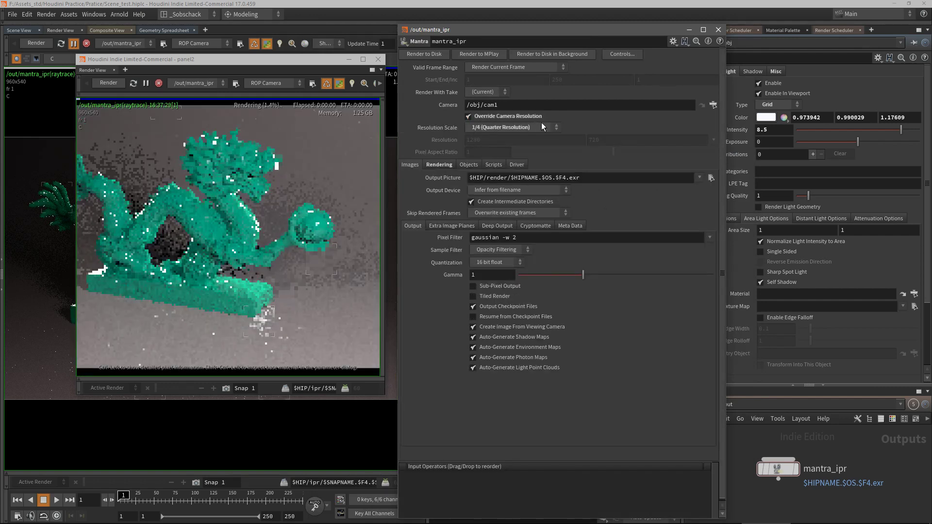
pyautogui.click(468, 117)
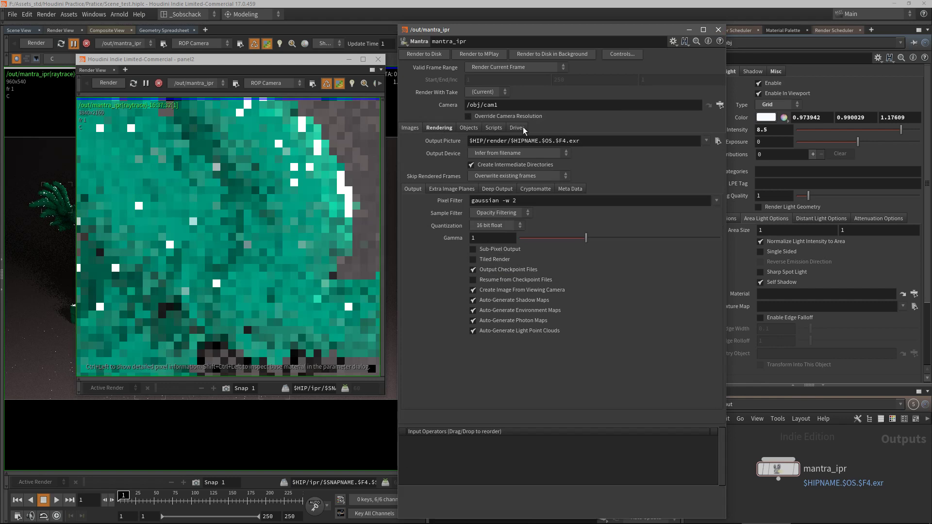
pyautogui.click(719, 30)
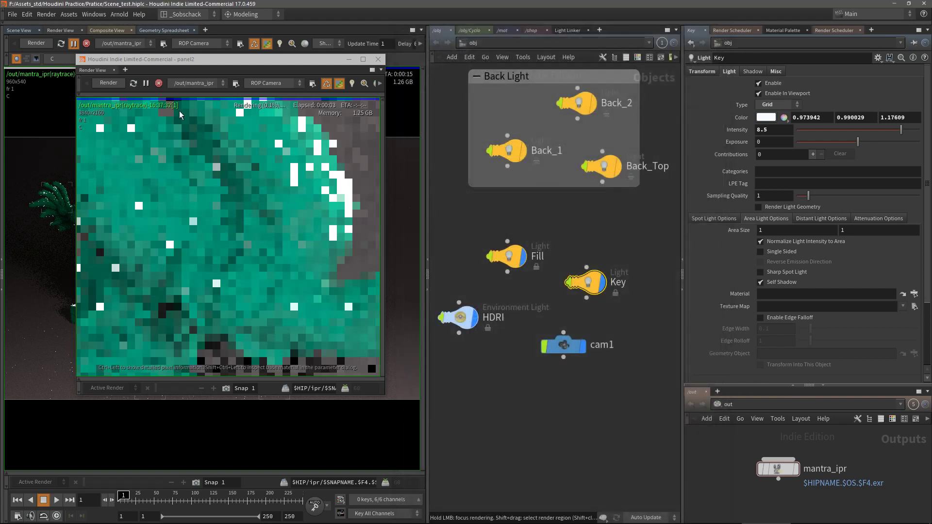
pyautogui.click(312, 84)
# Apply cam1's HDTV 720 preset (1280×720), close its window, and pan to show the whole dragon.
pyautogui.moveTo(481, 31); pyautogui.dragTo(422, 34)
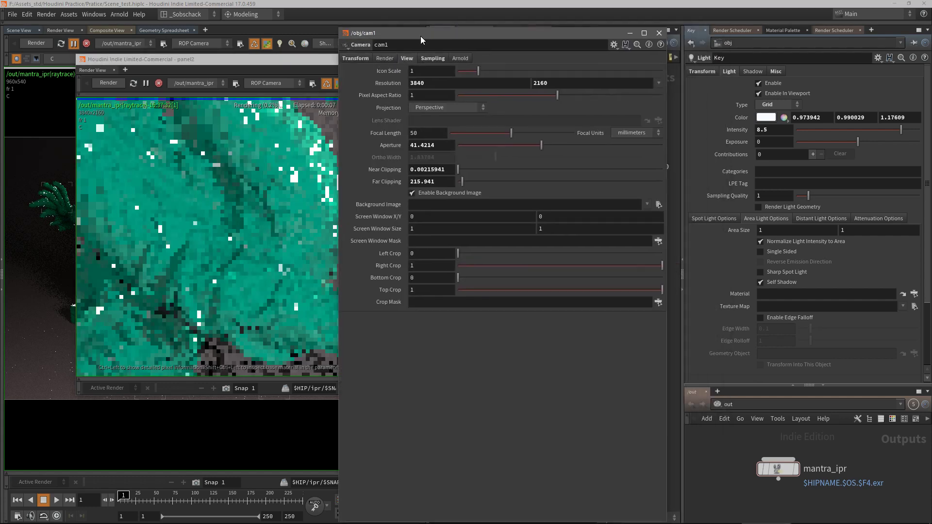
pyautogui.click(657, 83)
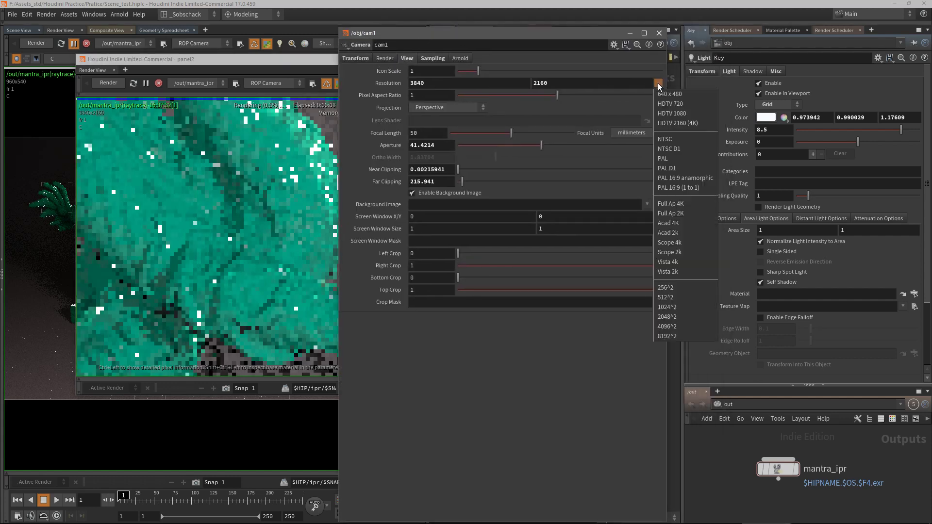
pyautogui.click(692, 104)
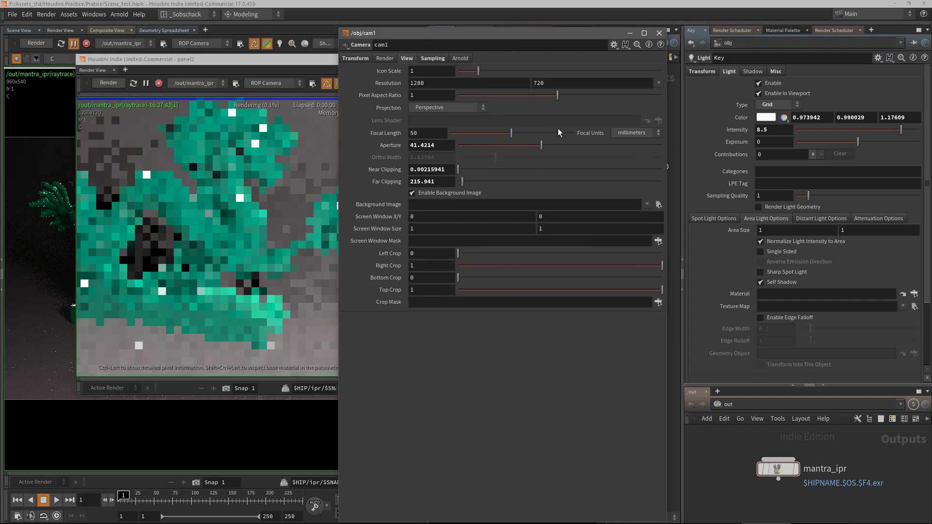
pyautogui.click(664, 34)
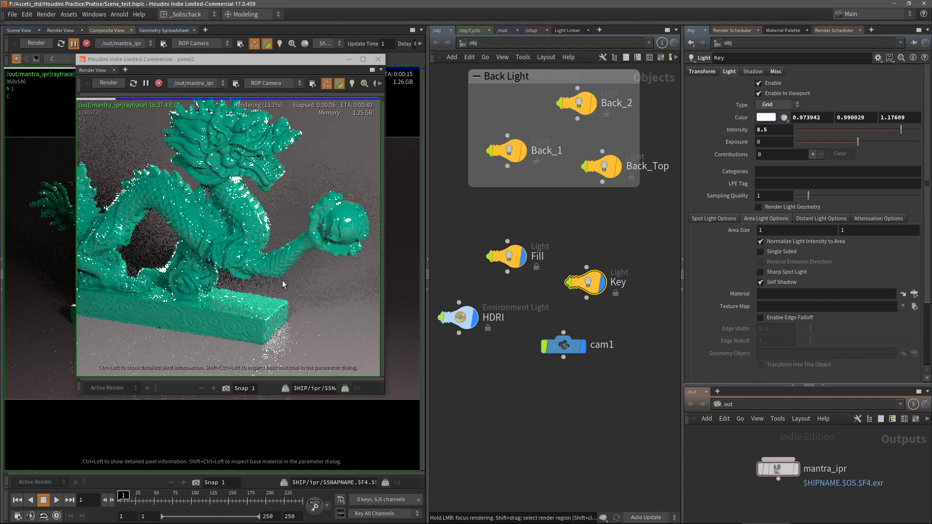
pyautogui.moveTo(280, 275); pyautogui.dragTo(279, 217)
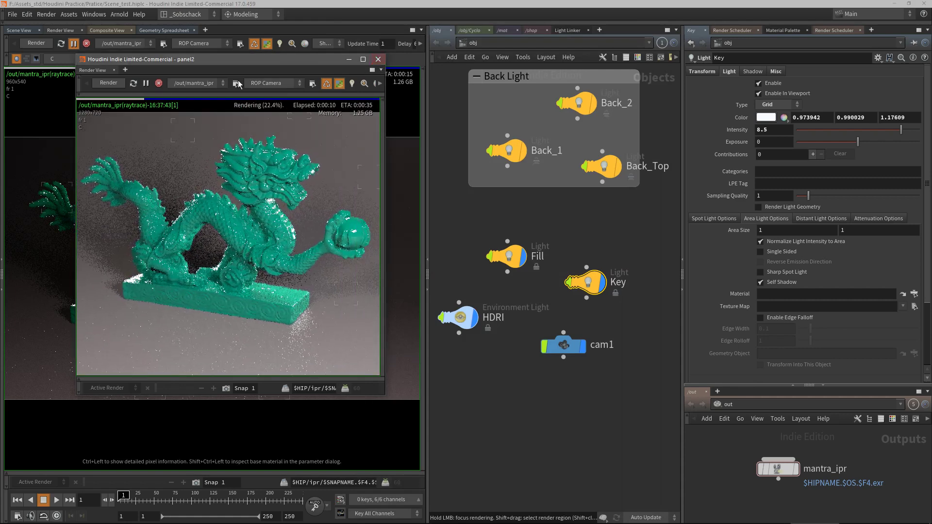
# Close the floating Render View and turn mantra_ipr's Override Camera Resolution back on at 1/4 Quarter Resolution.
pyautogui.click(379, 59)
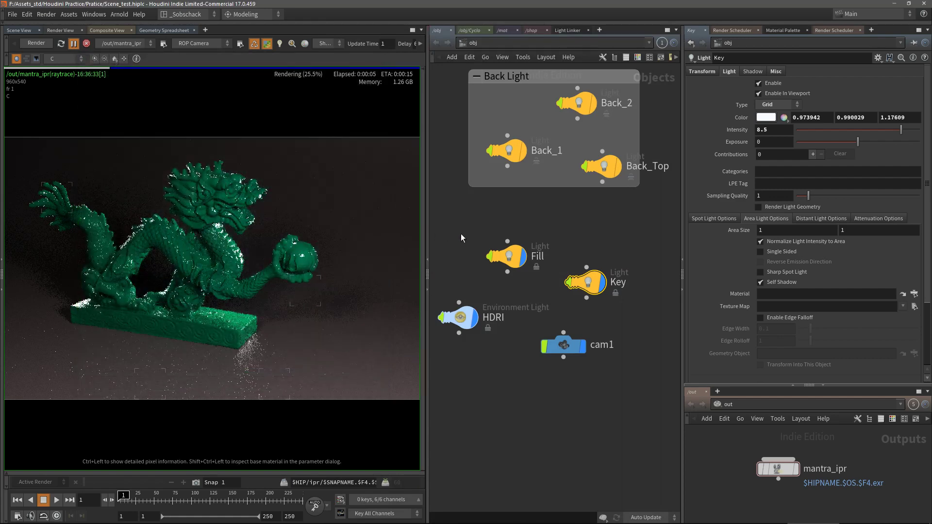
pyautogui.click(778, 469)
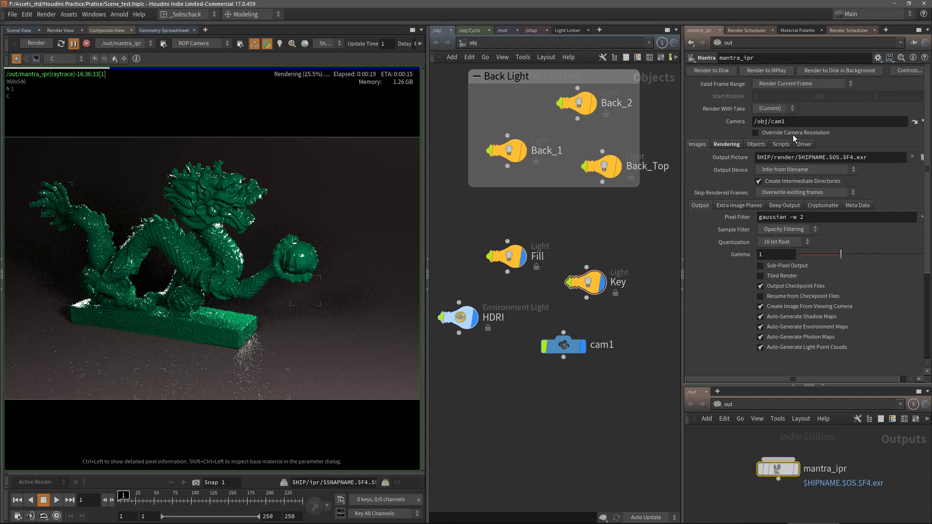
pyautogui.click(754, 132)
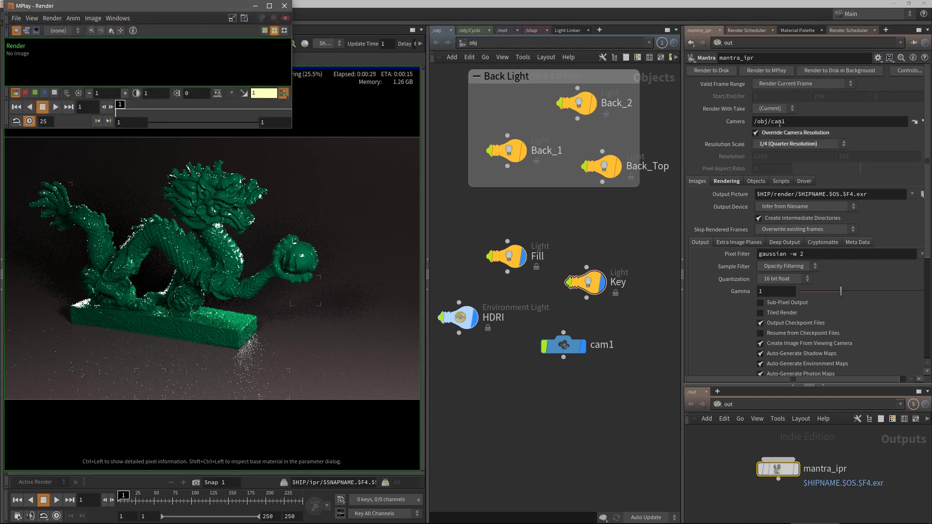
# Move and resize the MPlay window beside the viewport so the finished 320x180 jade dragon render is visible.
pyautogui.moveTo(178, 6)
pyautogui.mouseDown()
pyautogui.moveTo(252, 45)
pyautogui.moveTo(279, 91)
pyautogui.mouseUp()
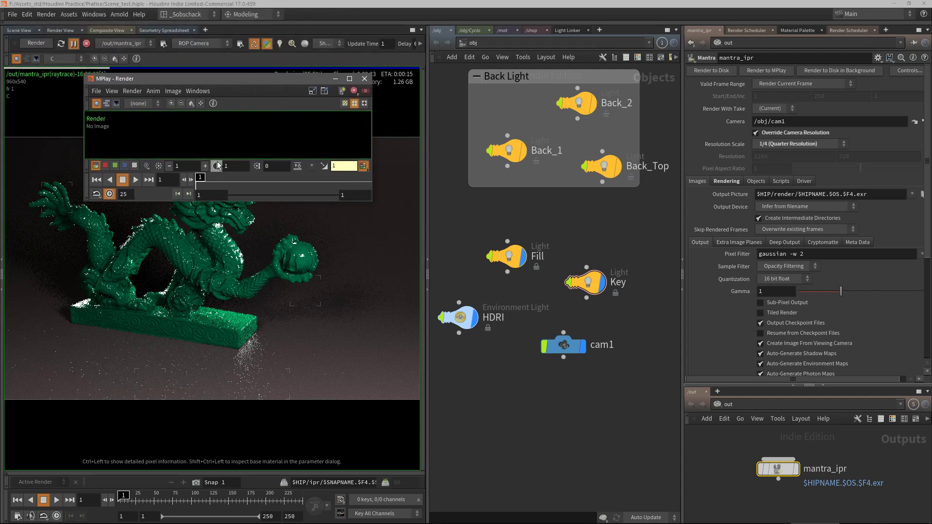
pyautogui.moveTo(372, 202); pyautogui.dragTo(239, 240)
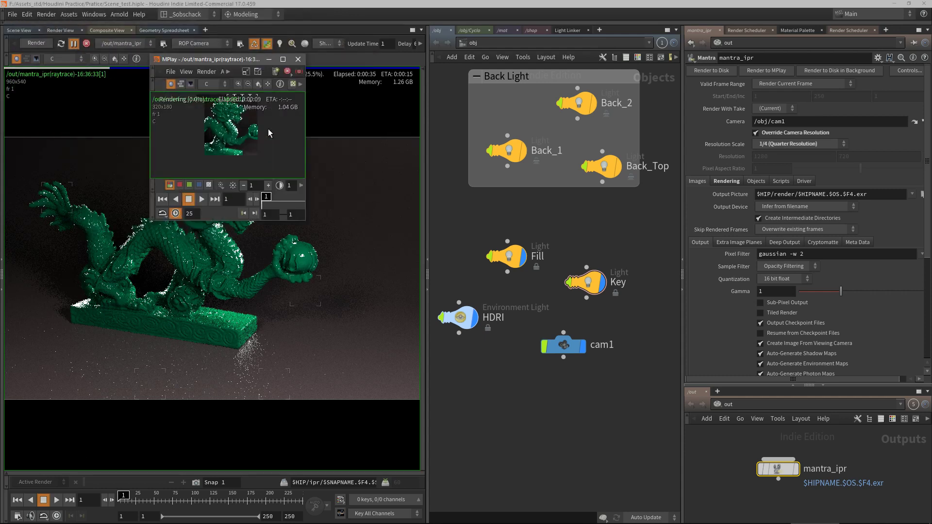
pyautogui.moveTo(219, 59)
pyautogui.mouseDown()
pyautogui.moveTo(266, 90)
pyautogui.moveTo(307, 98)
pyautogui.mouseUp()
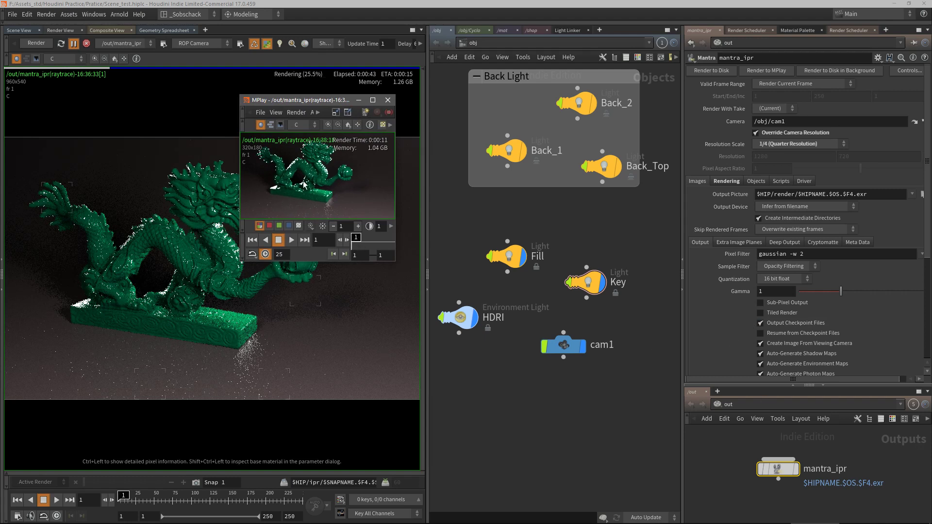
pyautogui.moveTo(310, 101); pyautogui.dragTo(278, 109)
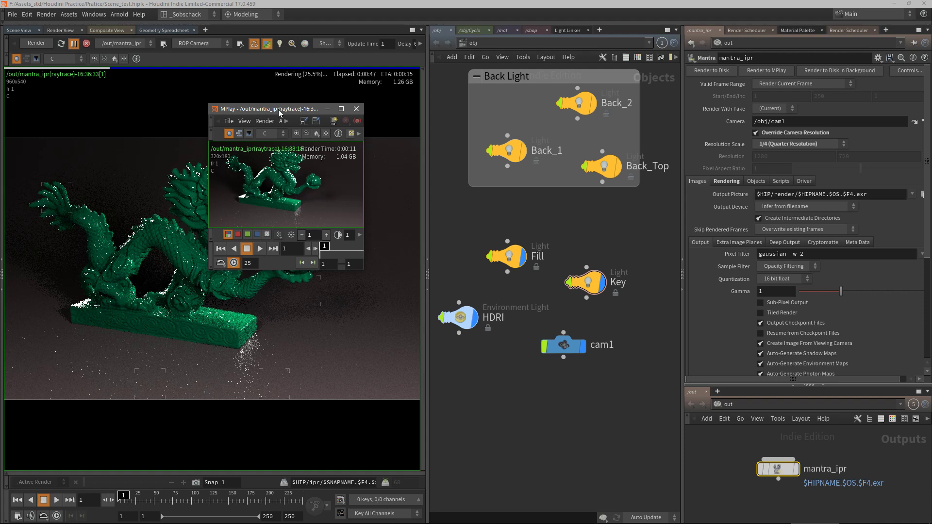
pyautogui.moveTo(278, 109)
pyautogui.mouseDown()
pyautogui.moveTo(301, 131)
pyautogui.moveTo(279, 128)
pyautogui.mouseUp()
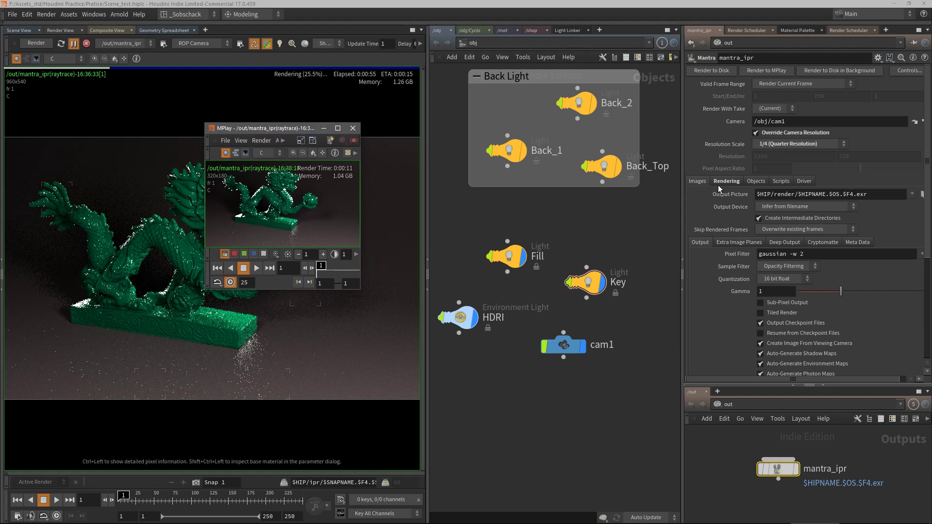
pyautogui.moveTo(303, 131); pyautogui.dragTo(313, 117)
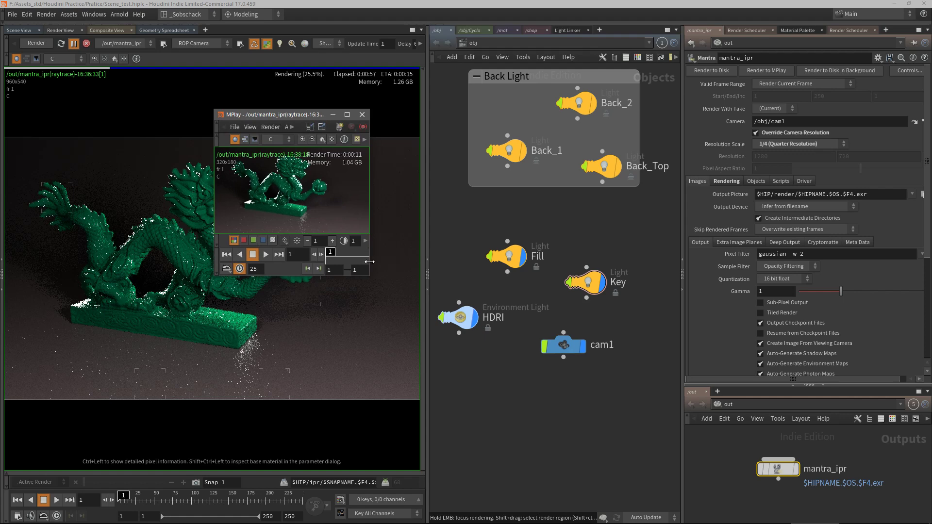